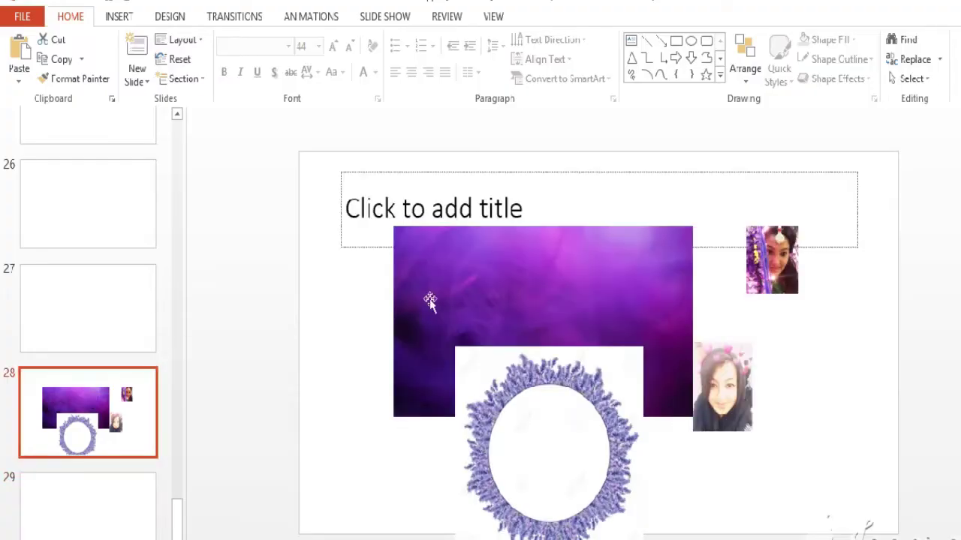
# Remove the purple background picture from slide 28, then go to blank slide 29.
pyautogui.click(430, 300)
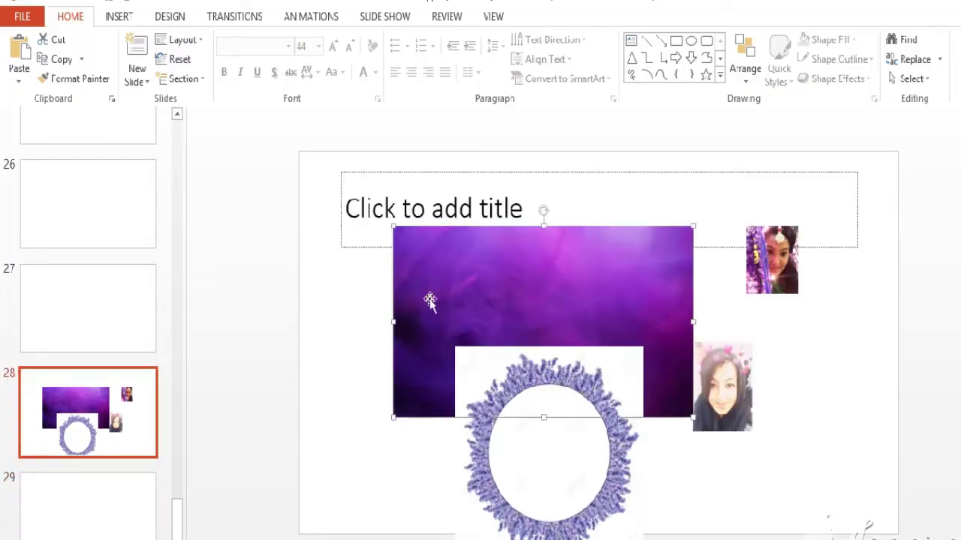
pyautogui.press('super')
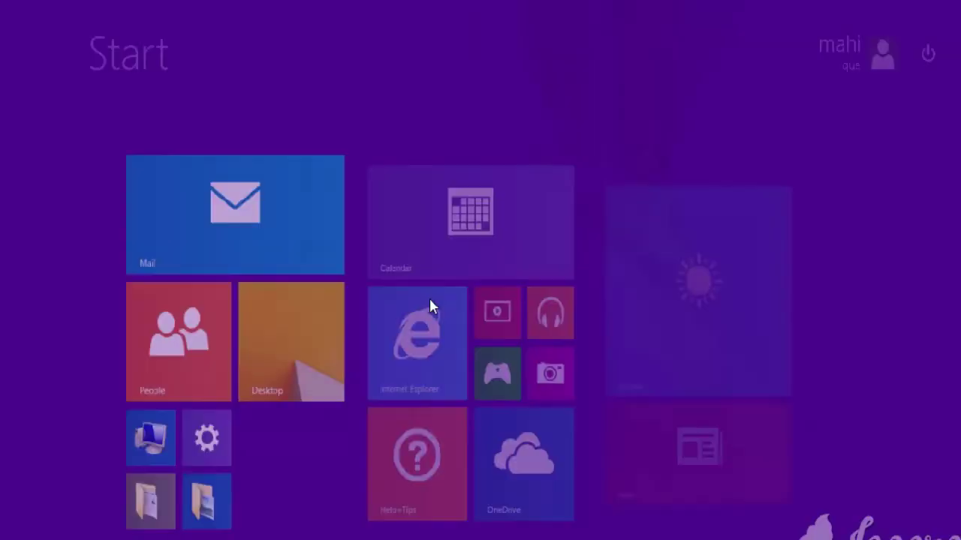
pyautogui.click(430, 300)
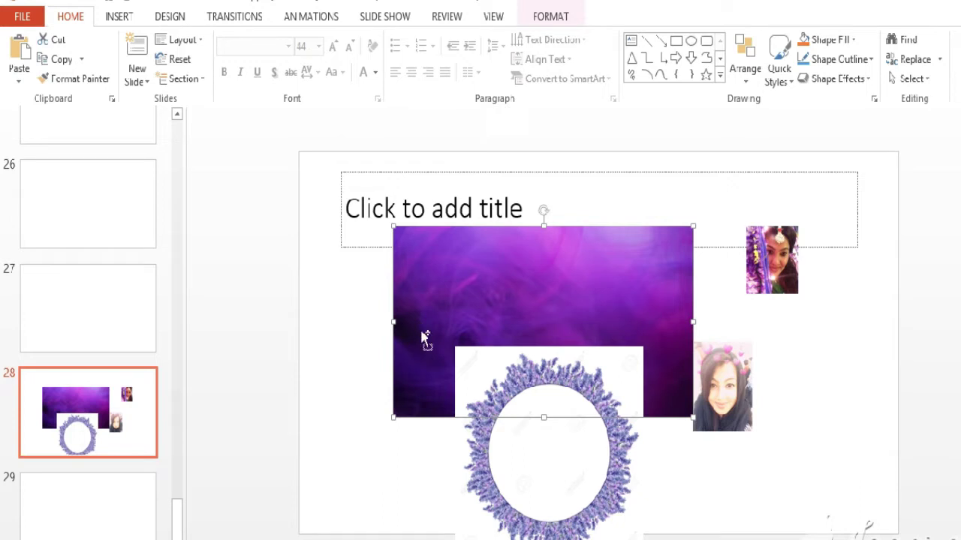
pyautogui.press('Delete')
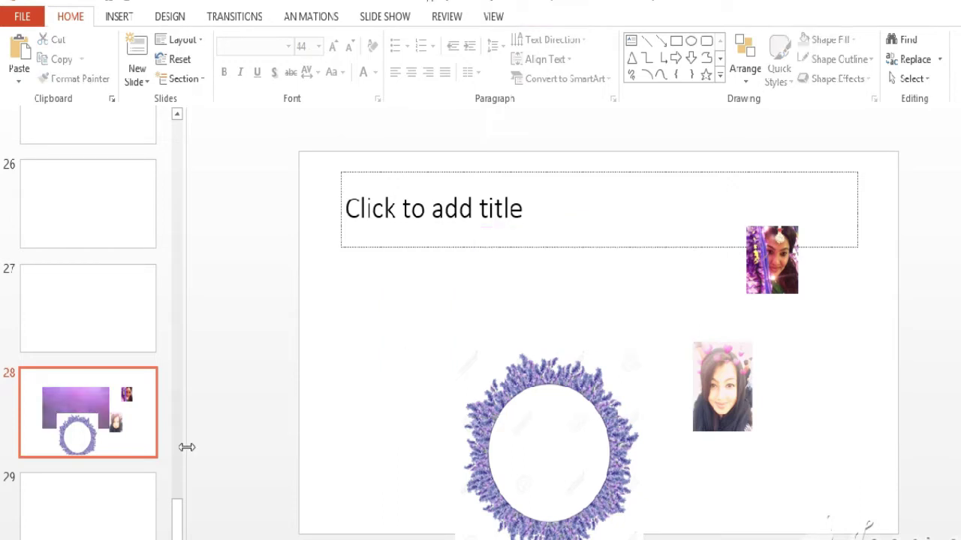
pyautogui.click(87, 507)
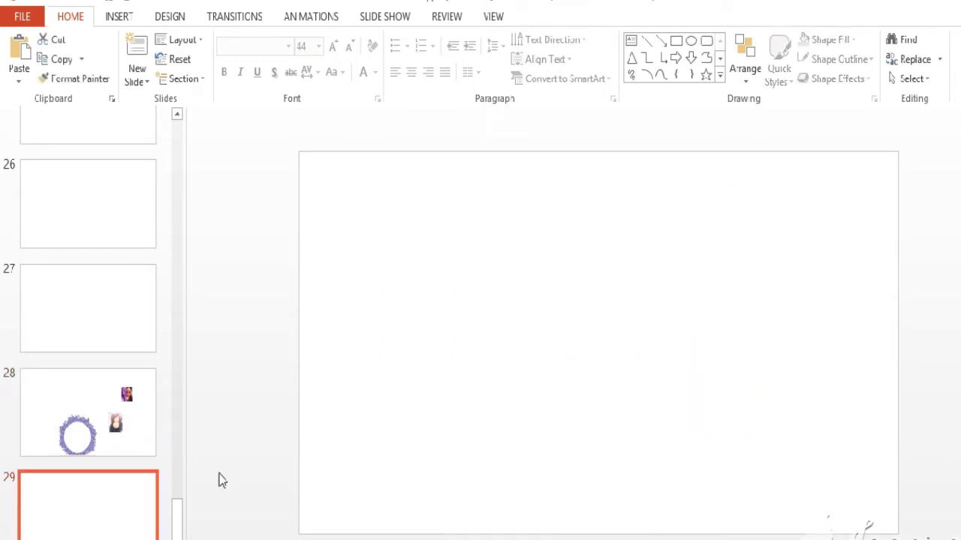
# Paste the purple picture onto slide 29 and stretch it edge to edge.
pyautogui.click(381, 427)
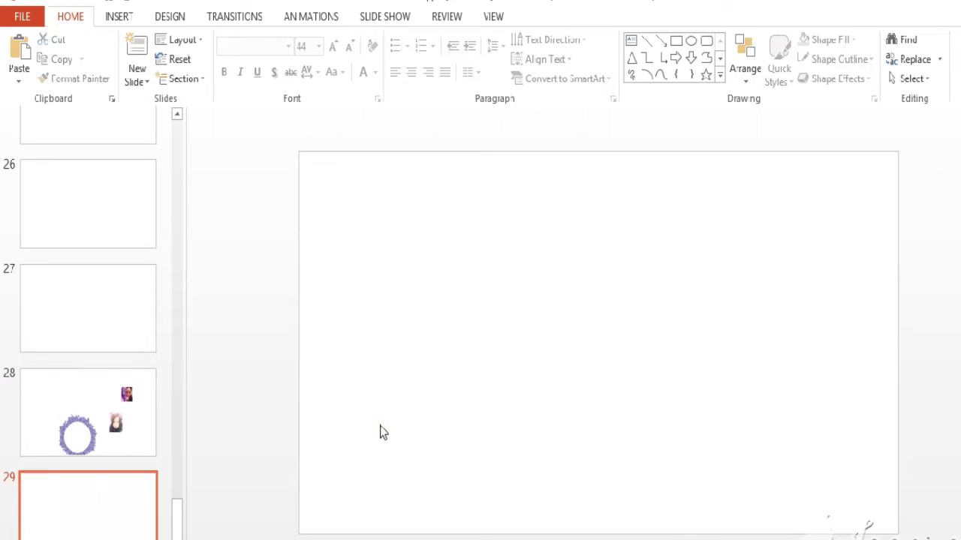
pyautogui.hotkey('ctrl', 'v')
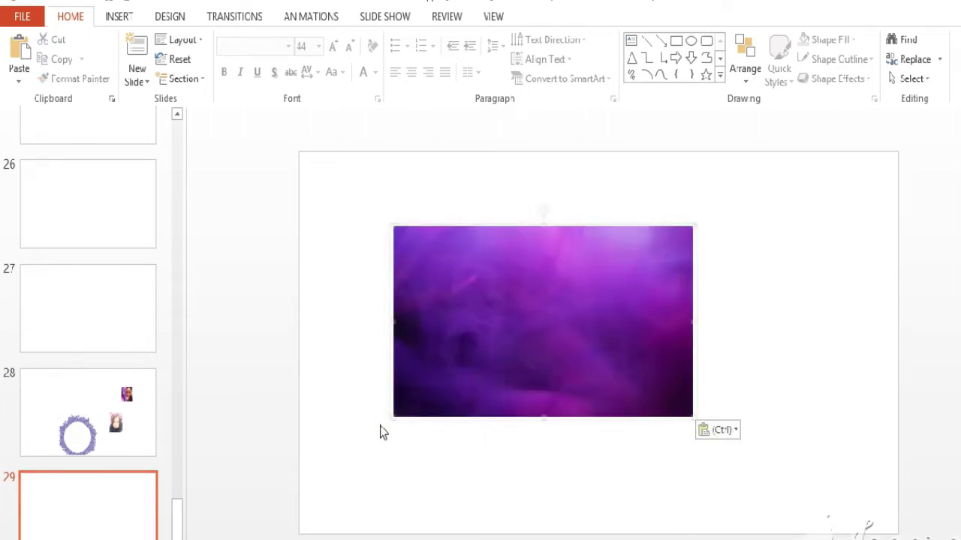
pyautogui.moveTo(453, 323); pyautogui.dragTo(358, 249)
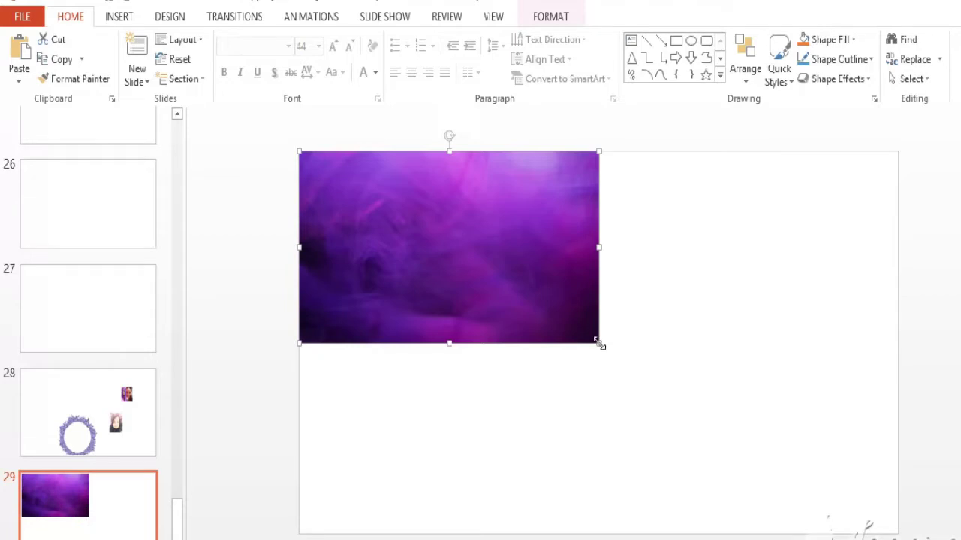
pyautogui.moveTo(600, 344); pyautogui.dragTo(909, 539)
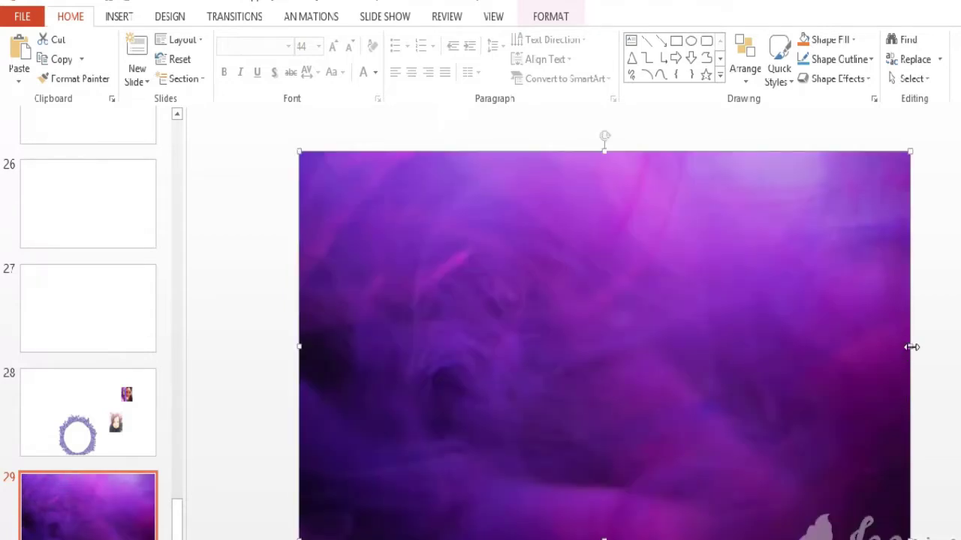
pyautogui.moveTo(911, 347); pyautogui.dragTo(883, 367)
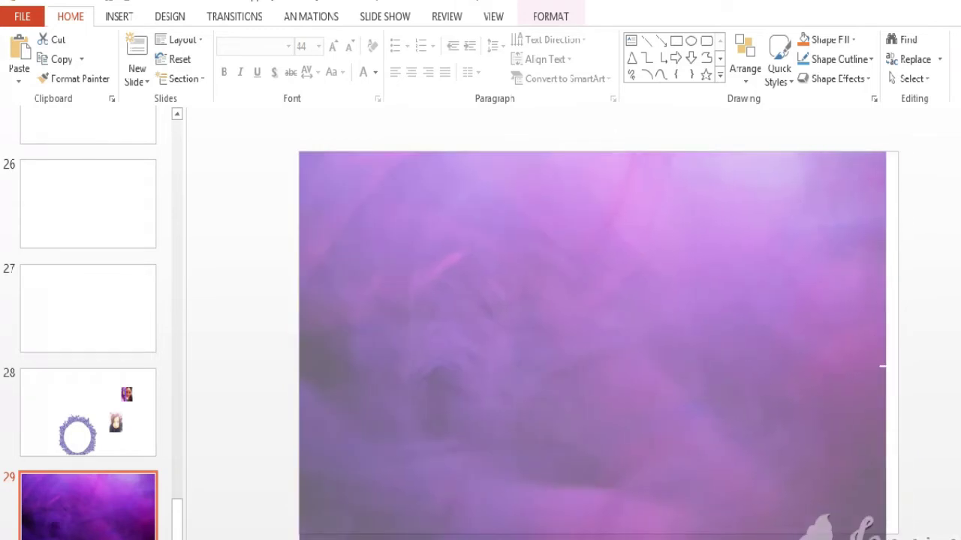
pyautogui.moveTo(883, 367); pyautogui.dragTo(898, 366)
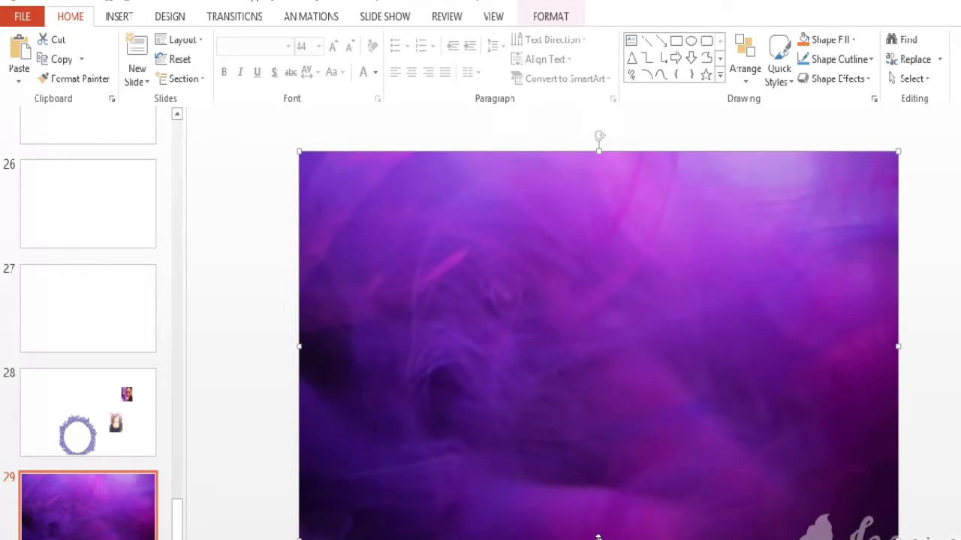
pyautogui.moveTo(598, 537); pyautogui.dragTo(596, 533)
pyautogui.click(270, 459)
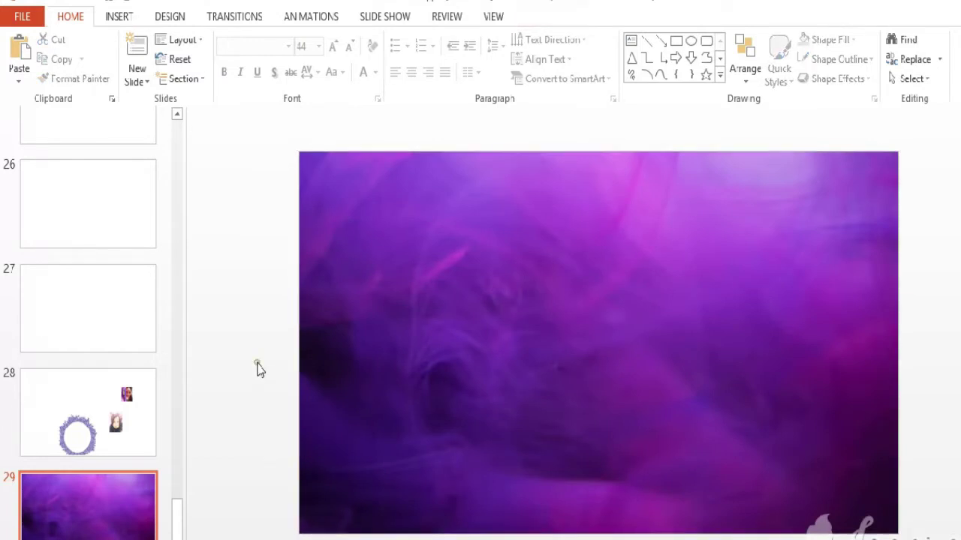
# Draw a rectangle across the slide's middle, widened to a 13.33" by 2.8" band.
pyautogui.click(121, 18)
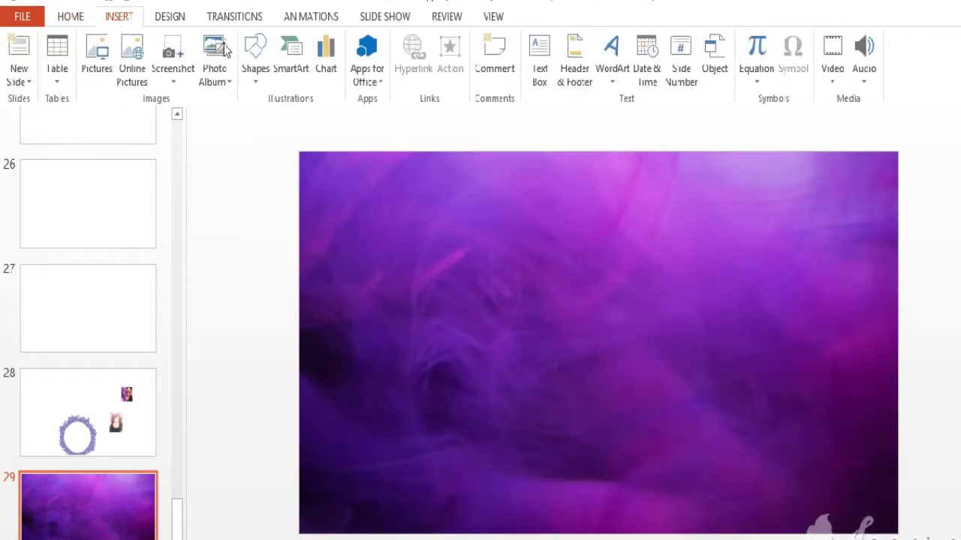
pyautogui.click(253, 59)
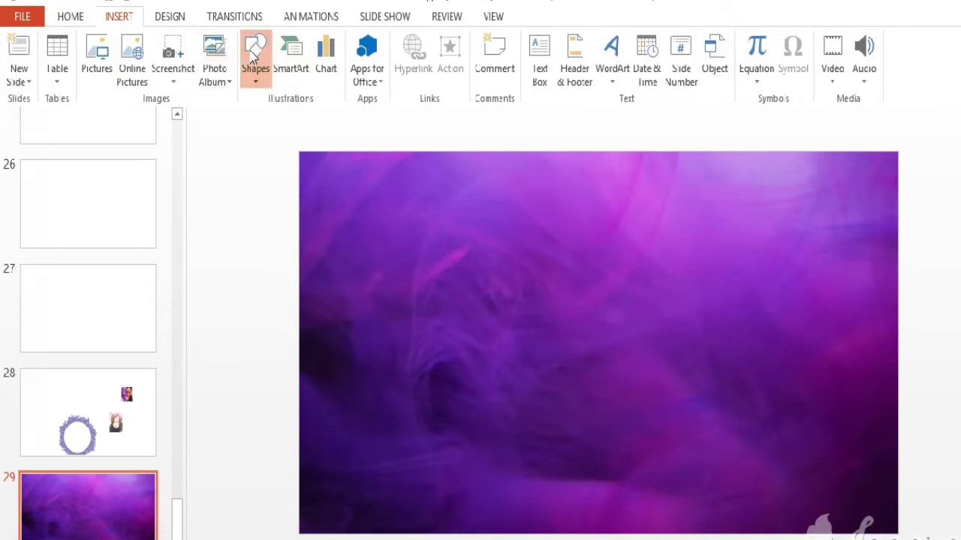
pyautogui.click(294, 123)
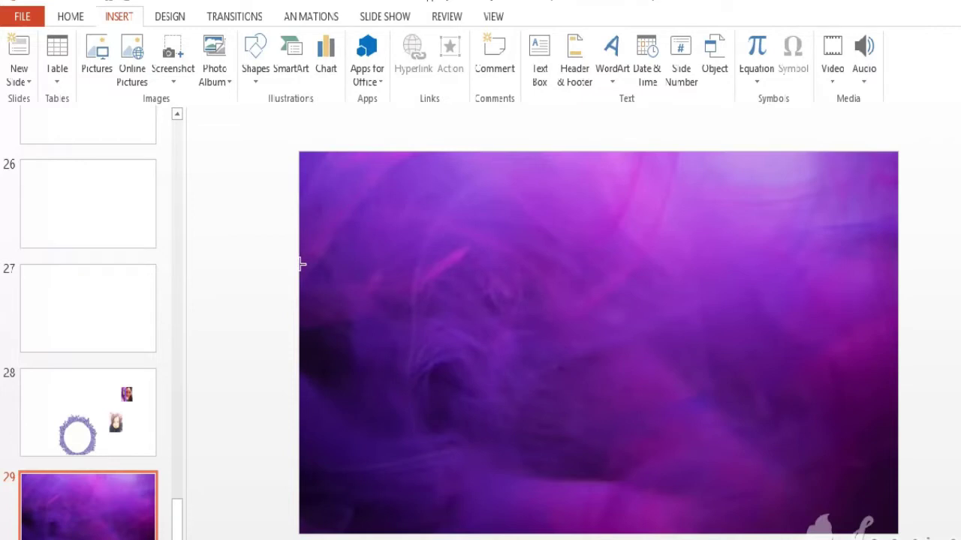
pyautogui.moveTo(301, 264); pyautogui.dragTo(829, 379)
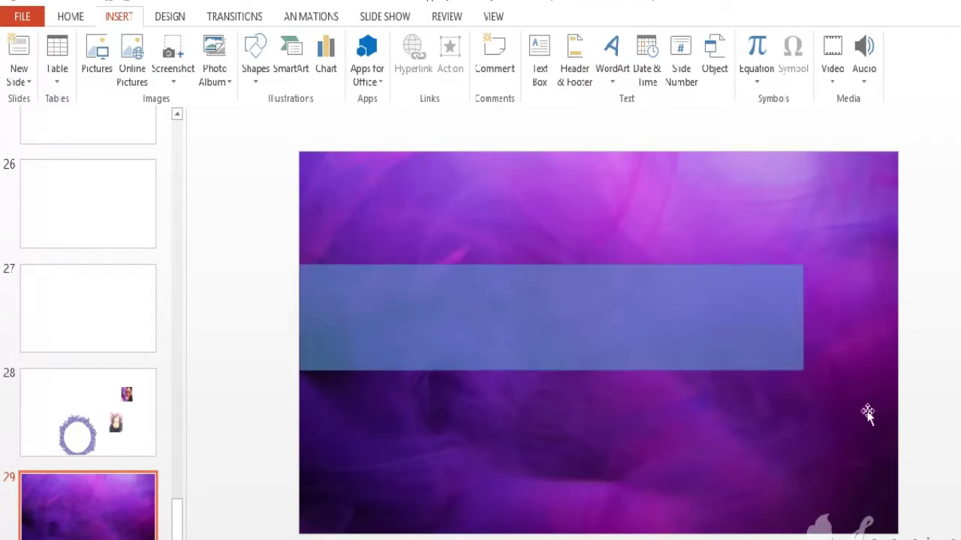
pyautogui.click(893, 421)
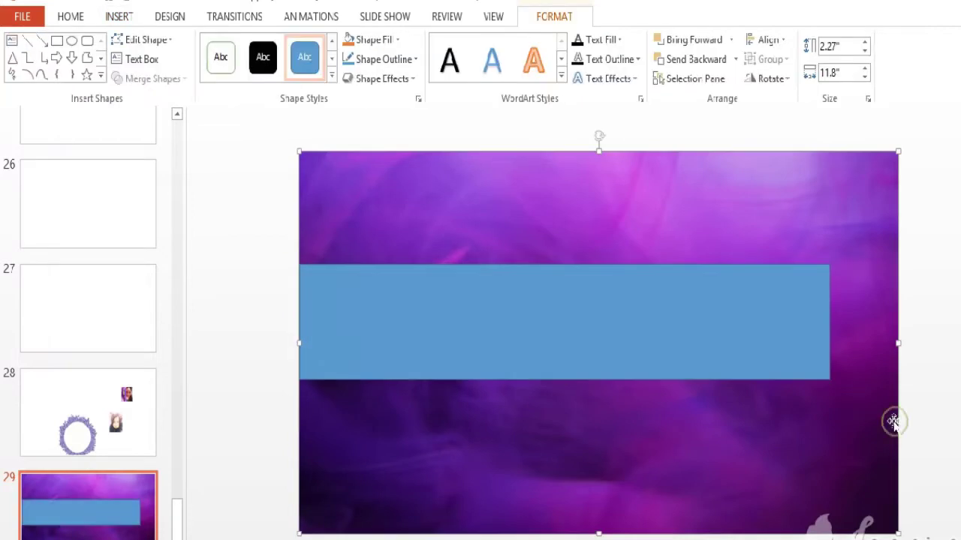
pyautogui.click(712, 362)
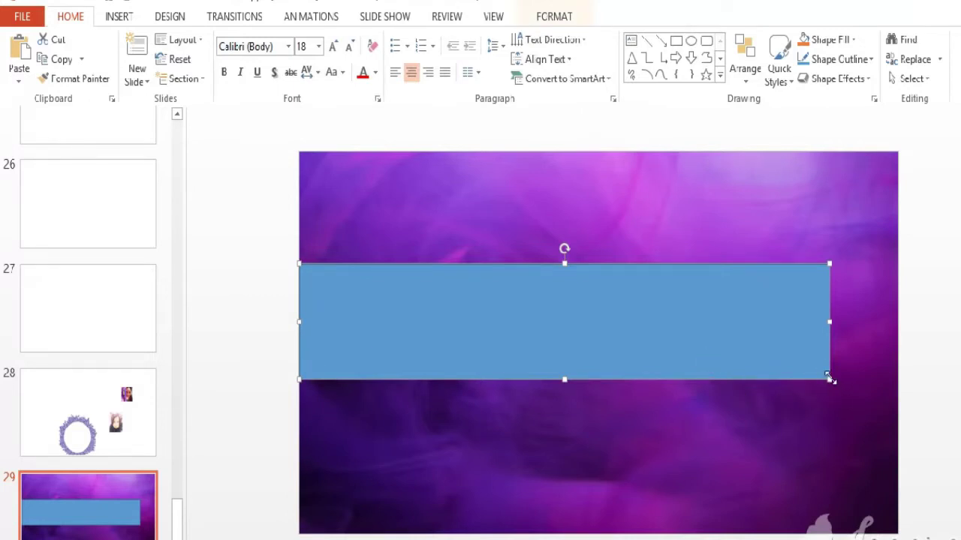
pyautogui.moveTo(829, 379); pyautogui.dragTo(897, 408)
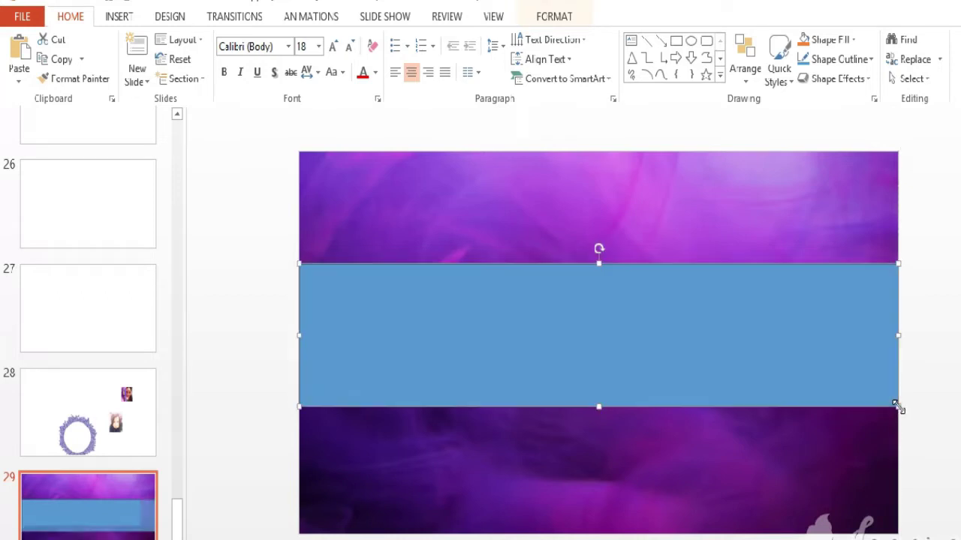
pyautogui.doubleClick(696, 347)
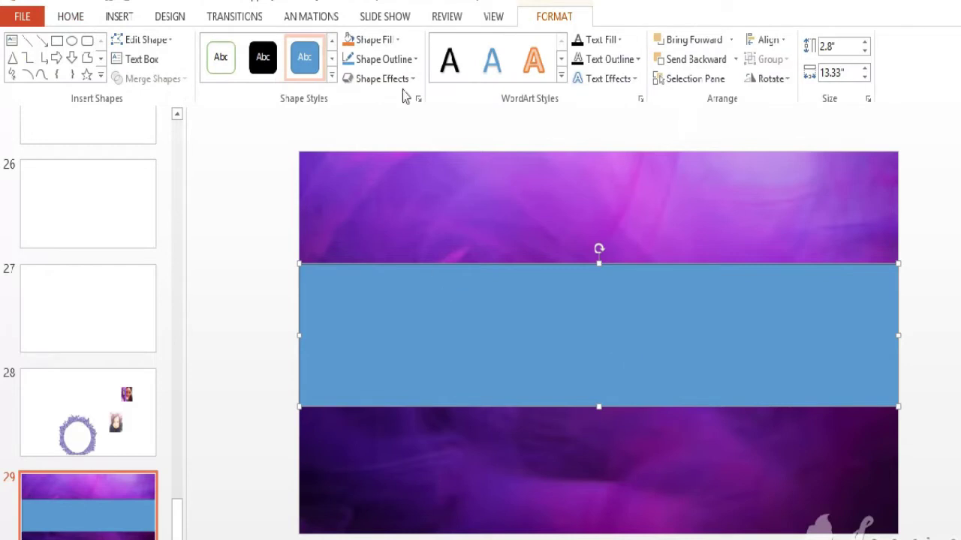
# Fill the band with purple sampled from the background using the eyedropper.
pyautogui.click(375, 44)
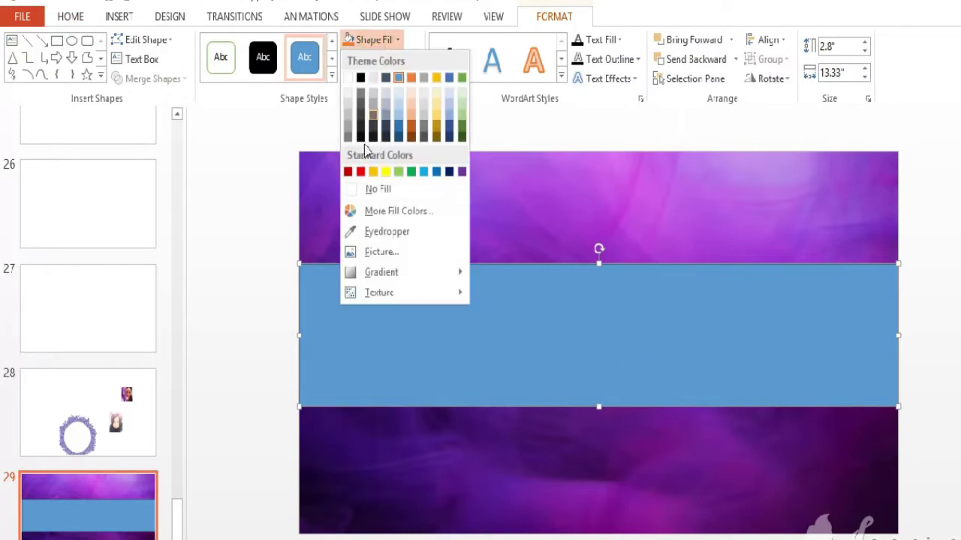
pyautogui.click(406, 232)
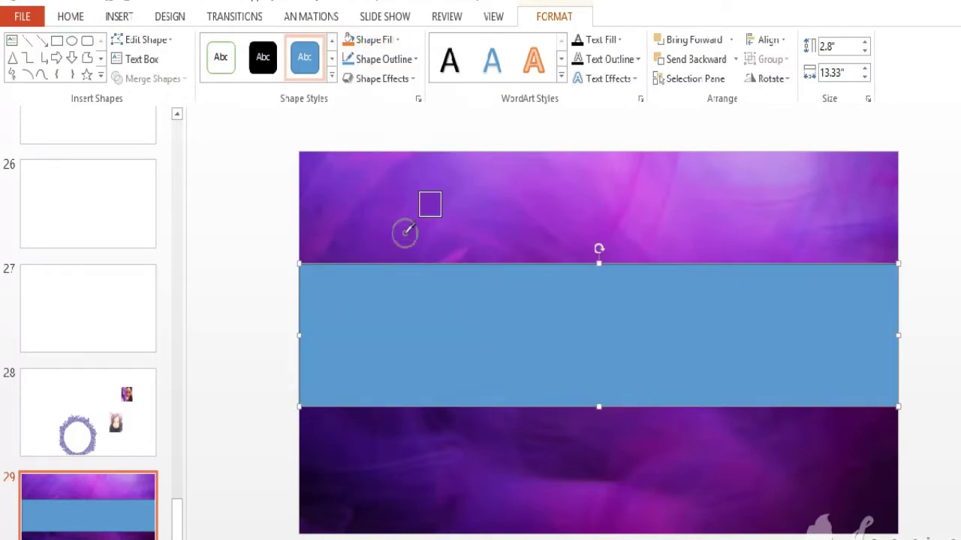
pyautogui.click(708, 164)
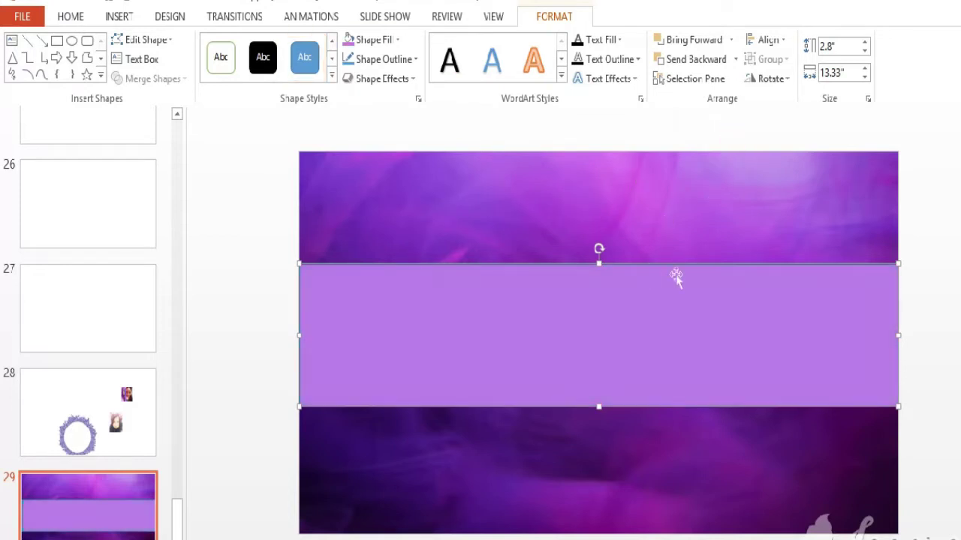
pyautogui.click(379, 43)
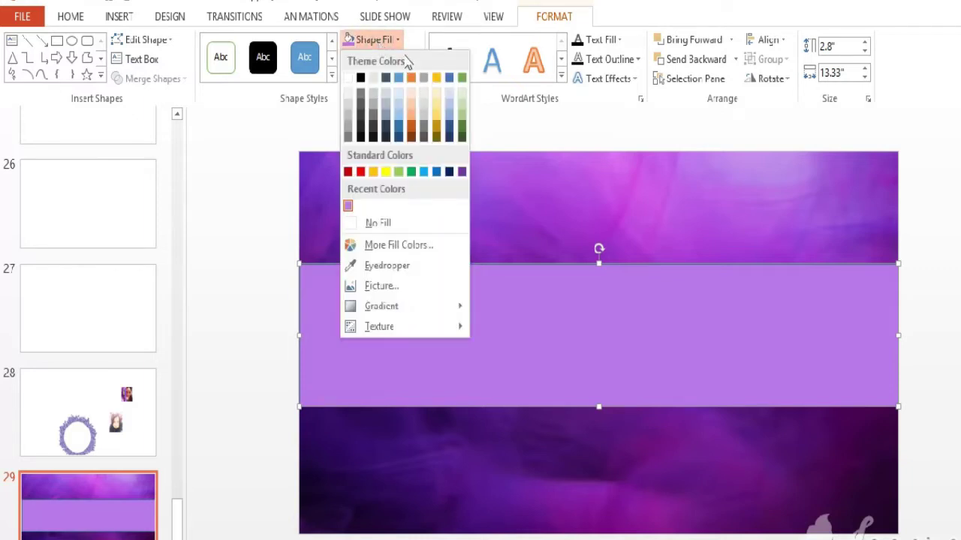
pyautogui.click(498, 126)
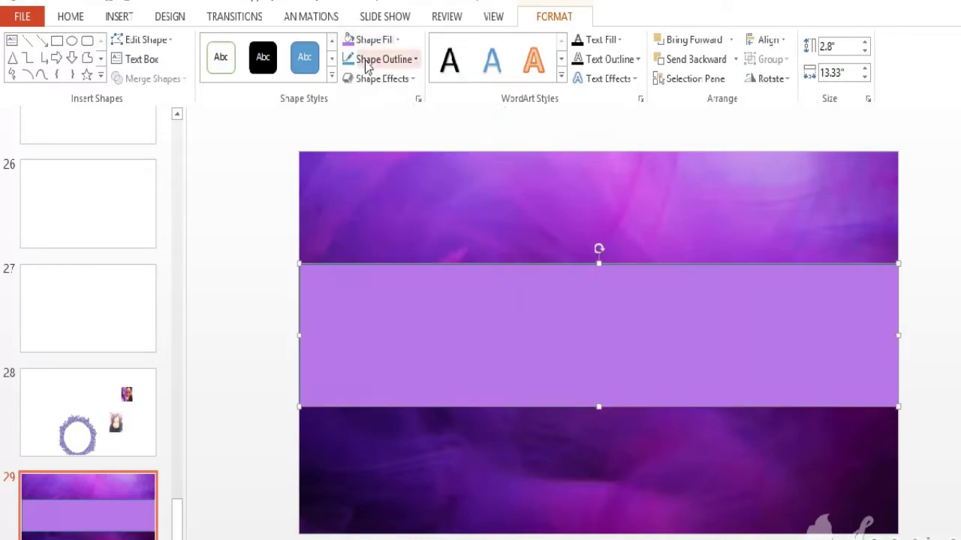
# Give the band a dark purple outline sampled with the eyedropper.
pyautogui.click(379, 60)
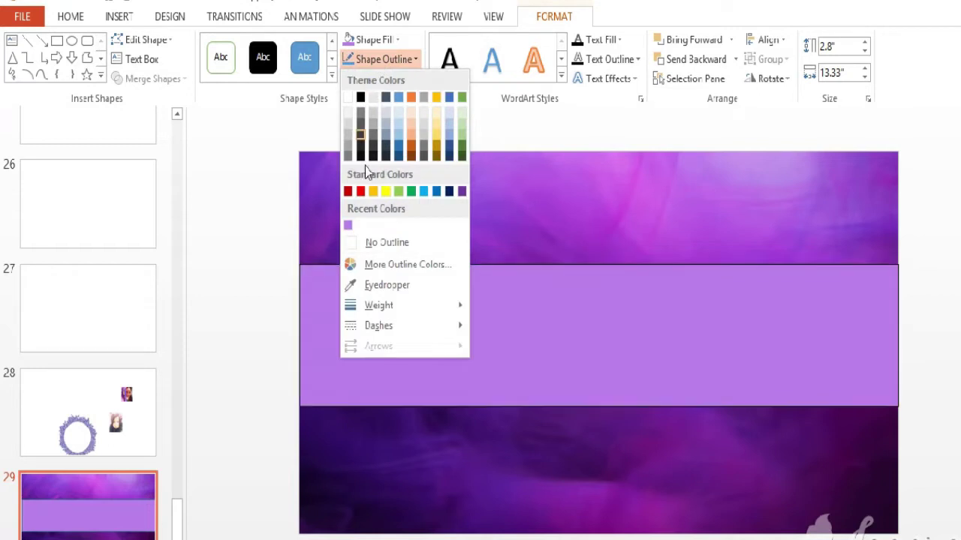
pyautogui.click(397, 286)
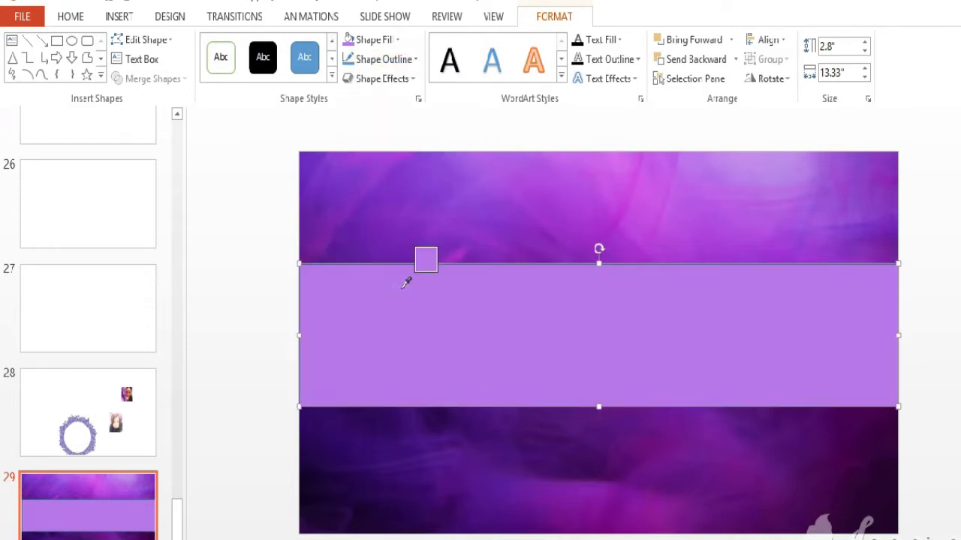
pyautogui.click(311, 167)
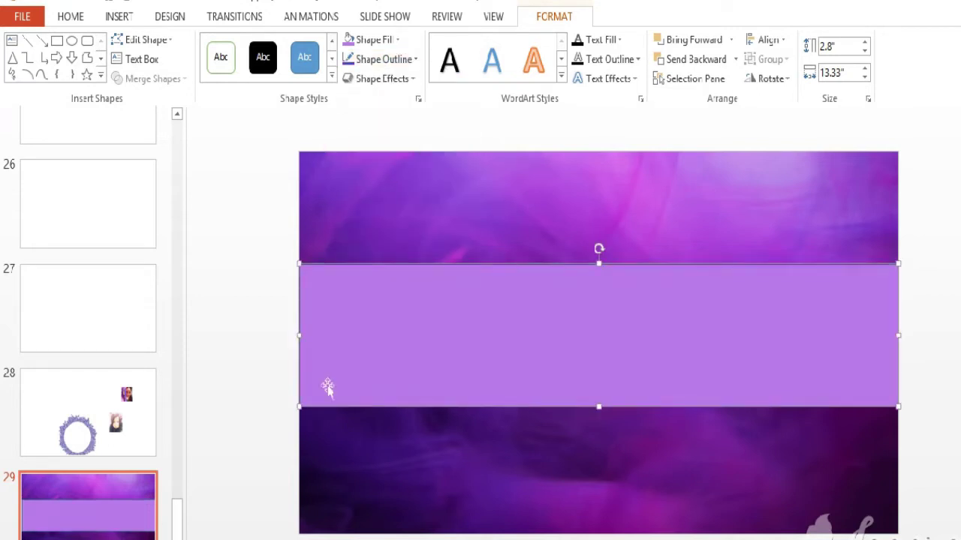
pyautogui.click(381, 60)
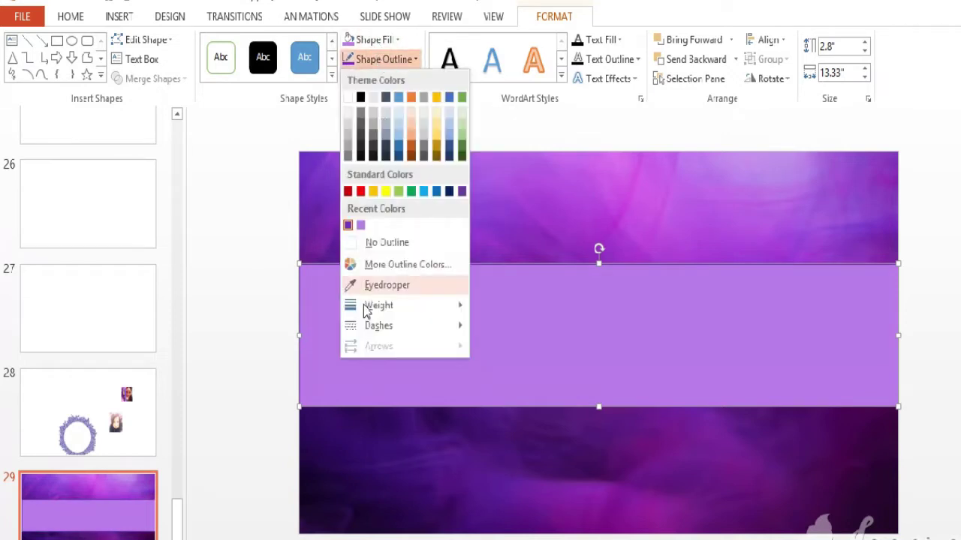
pyautogui.click(380, 287)
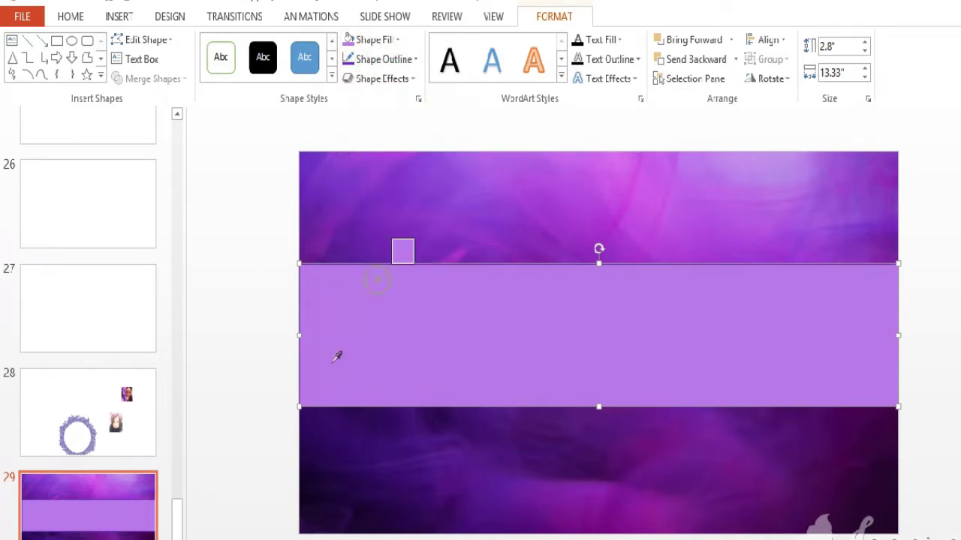
pyautogui.click(314, 465)
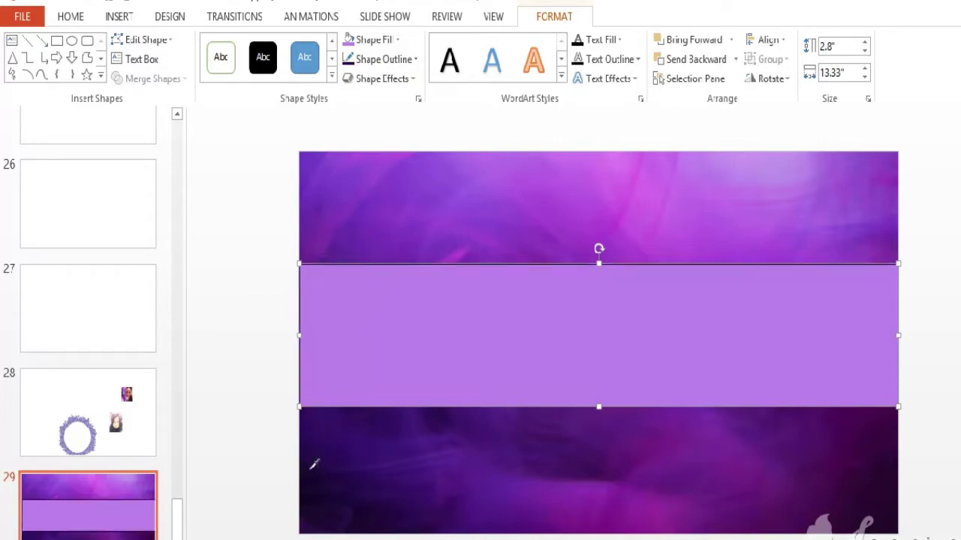
pyautogui.click(285, 278)
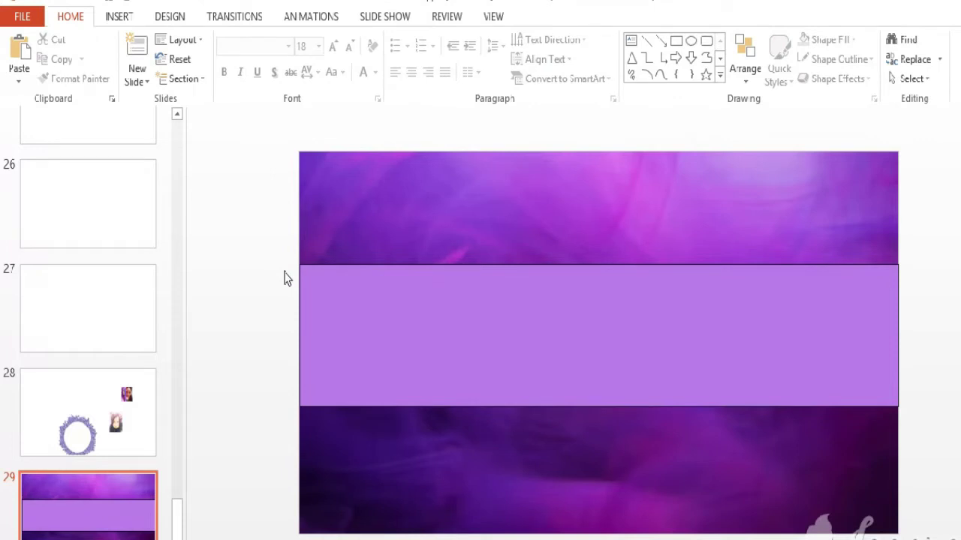
# Insert a text box inside the band reading 'Thirty & Boring' and select its text.
pyautogui.click(120, 18)
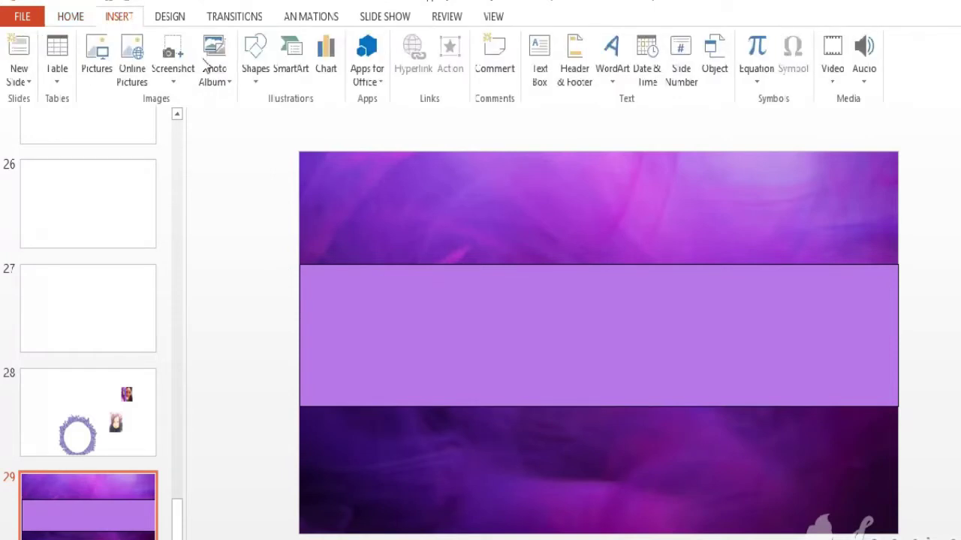
pyautogui.click(535, 49)
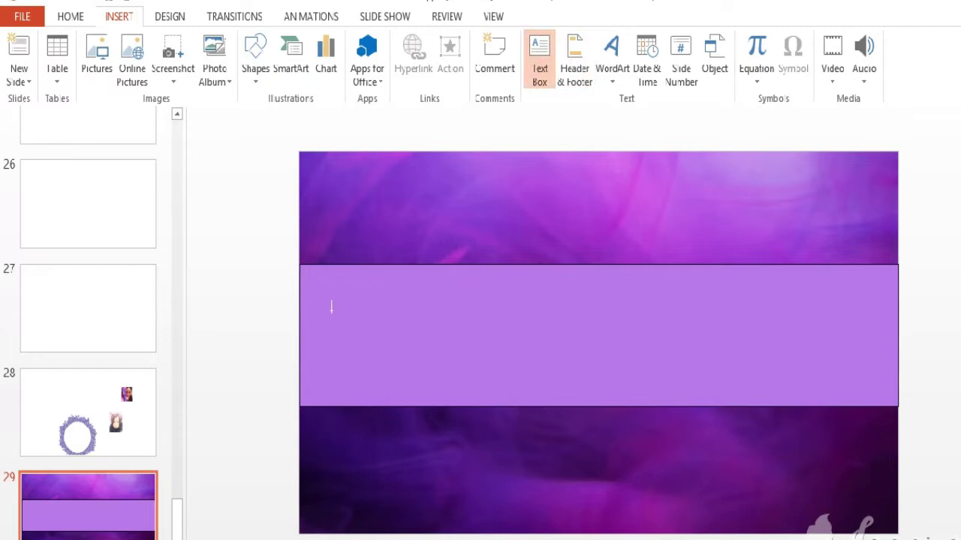
pyautogui.click(331, 309)
pyautogui.write('Thi')
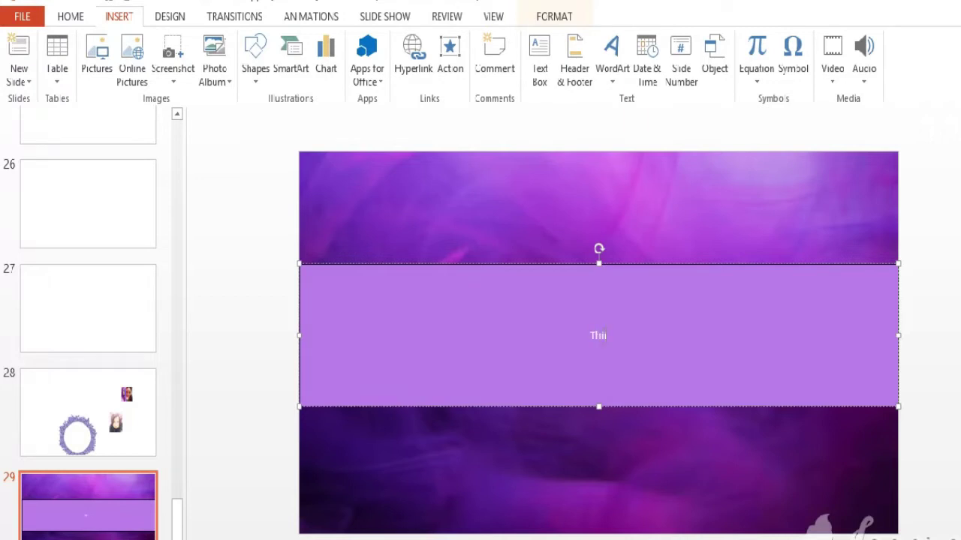
pyautogui.write('rty ')
pyautogui.write('&')
pyautogui.write(' Bori')
pyautogui.write('ng')
pyautogui.tripleClick(598, 336)
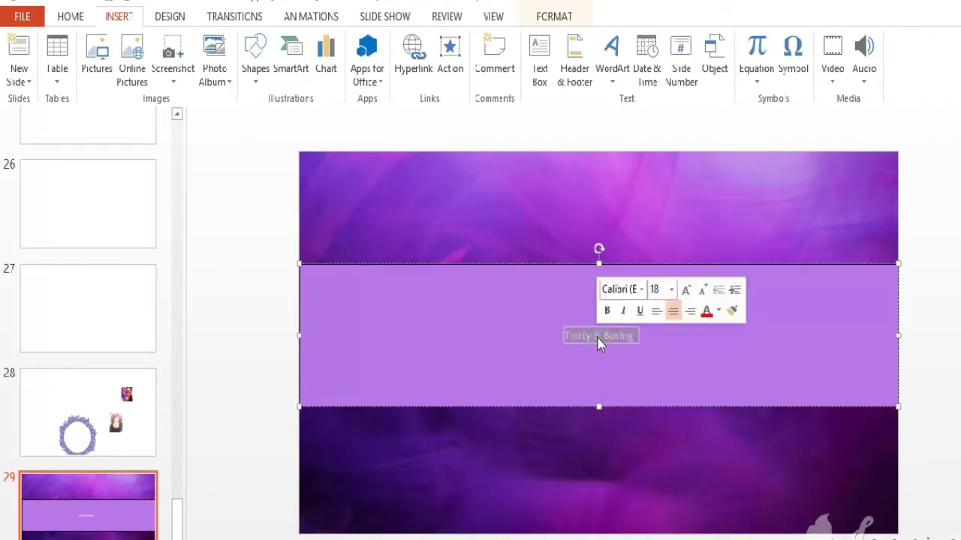
pyautogui.click(71, 21)
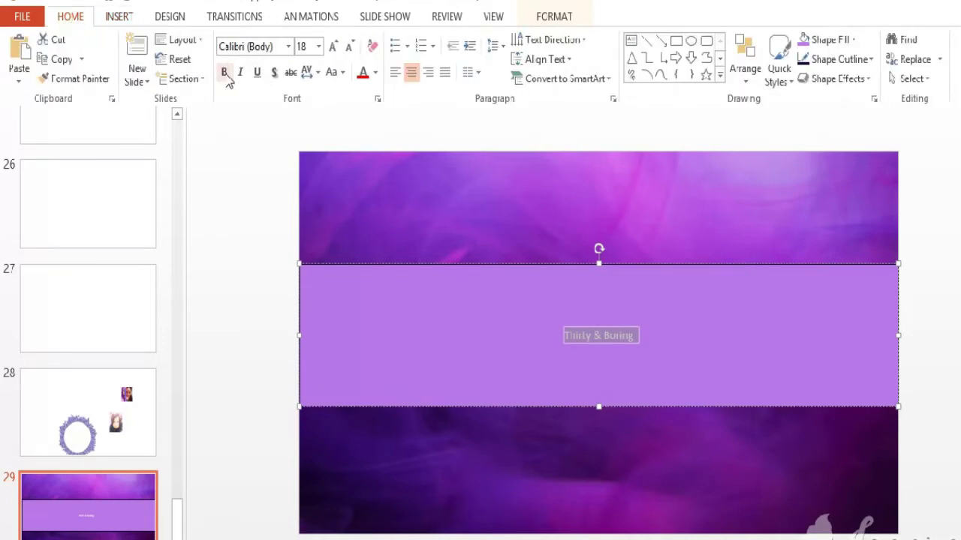
# Enlarge the Thirty & Boring text, ending at 96 pt.
pyautogui.click(330, 46)
pyautogui.click(331, 46)
pyautogui.click(331, 46)
pyautogui.click(330, 48)
pyautogui.click(331, 47)
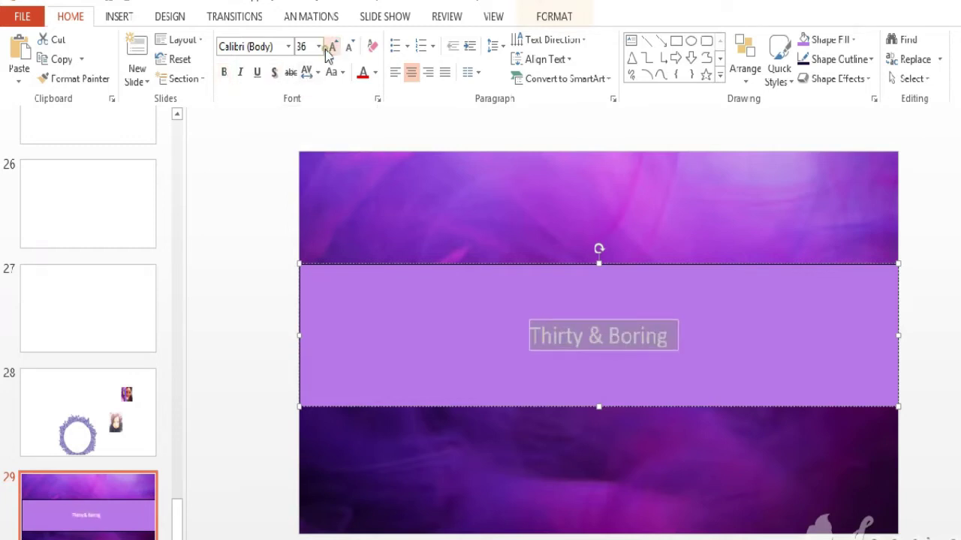
pyautogui.click(331, 47)
pyautogui.click(330, 48)
pyautogui.click(330, 47)
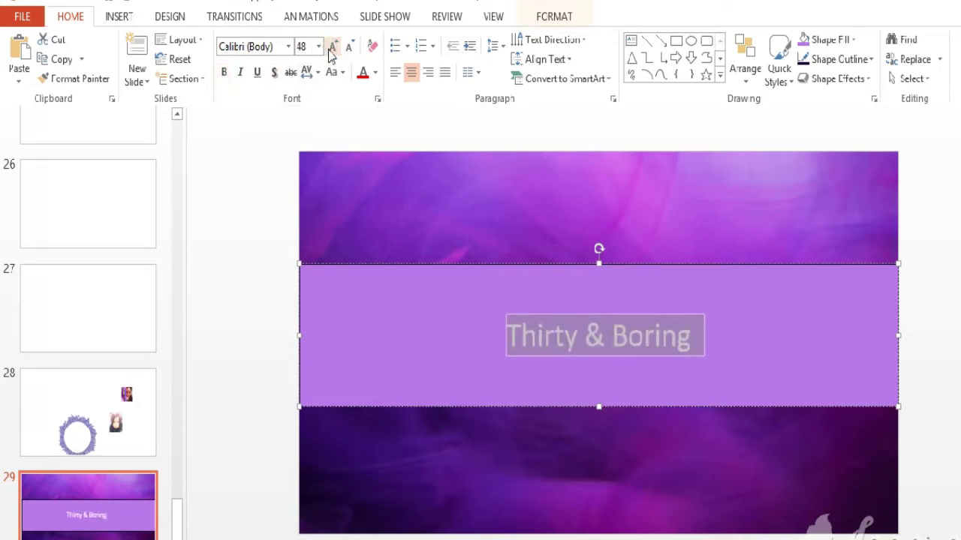
pyautogui.click(331, 48)
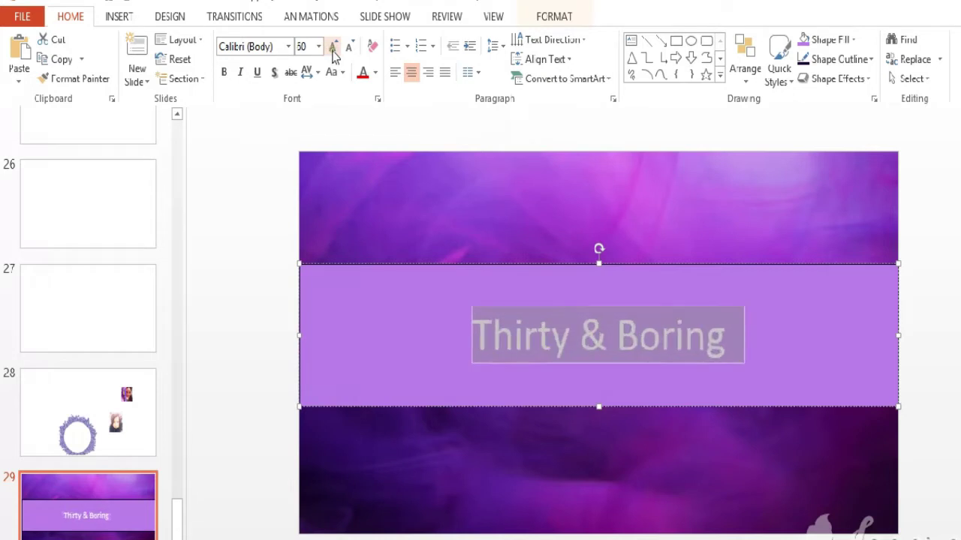
pyautogui.click(333, 48)
pyautogui.click(332, 47)
pyautogui.click(333, 47)
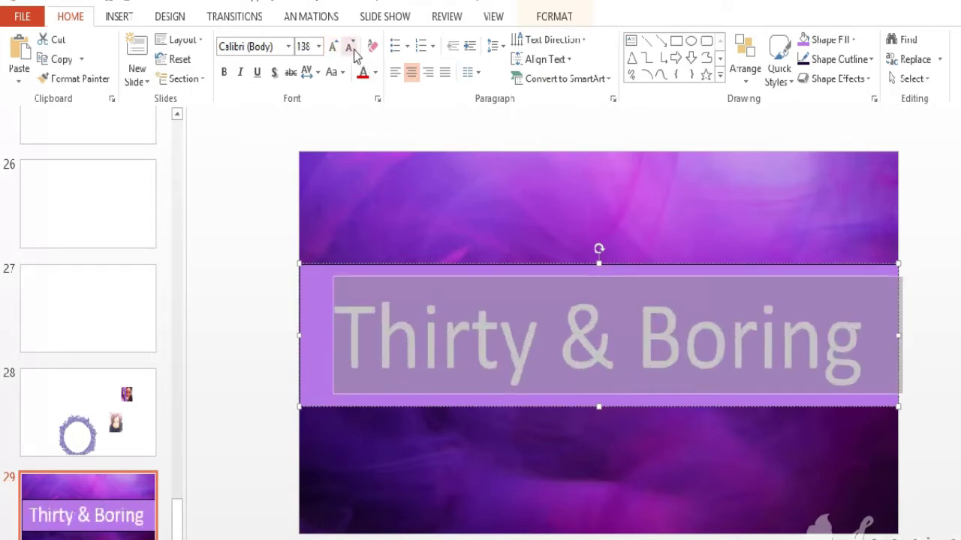
pyautogui.click(352, 48)
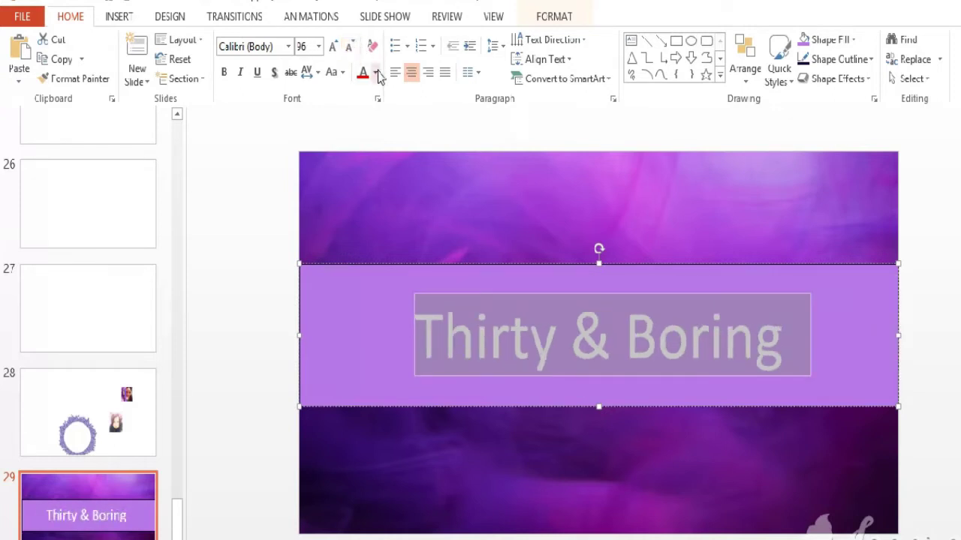
# Make the title black, French Script MT, bold, and 138 pt.
pyautogui.click(376, 74)
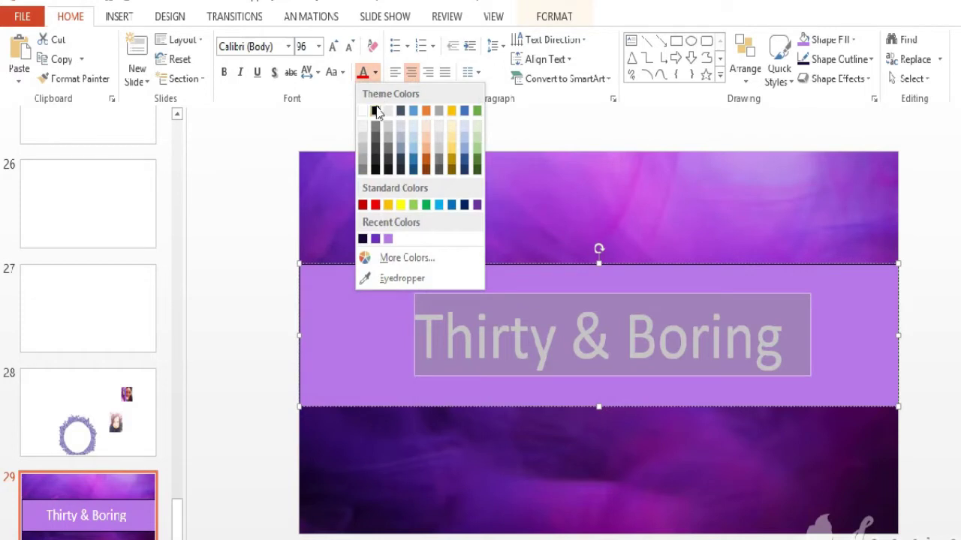
pyautogui.click(375, 110)
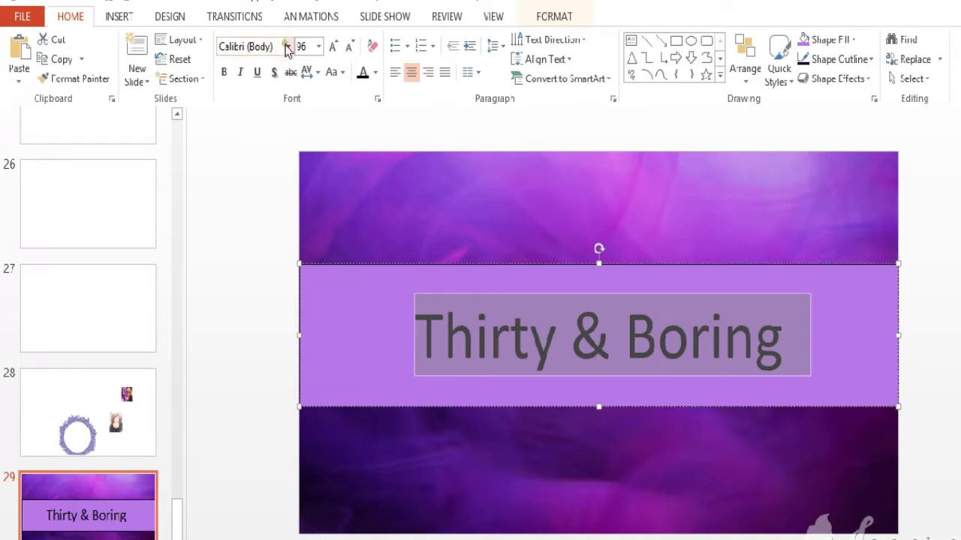
pyautogui.click(287, 47)
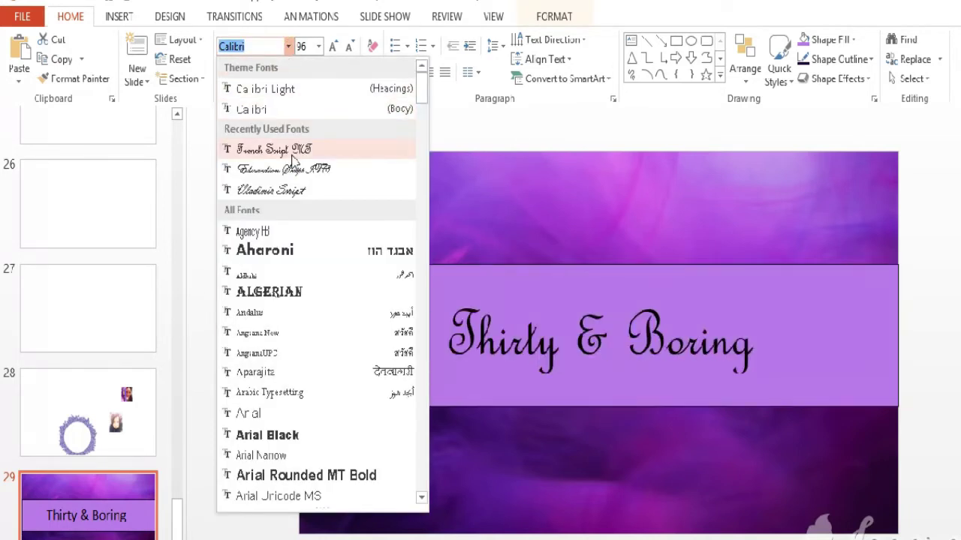
pyautogui.click(292, 150)
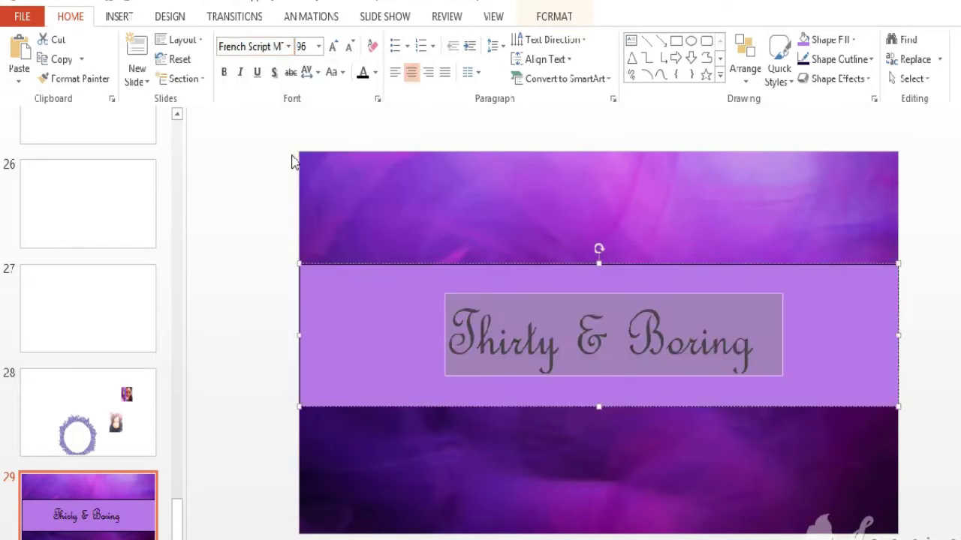
pyautogui.click(230, 78)
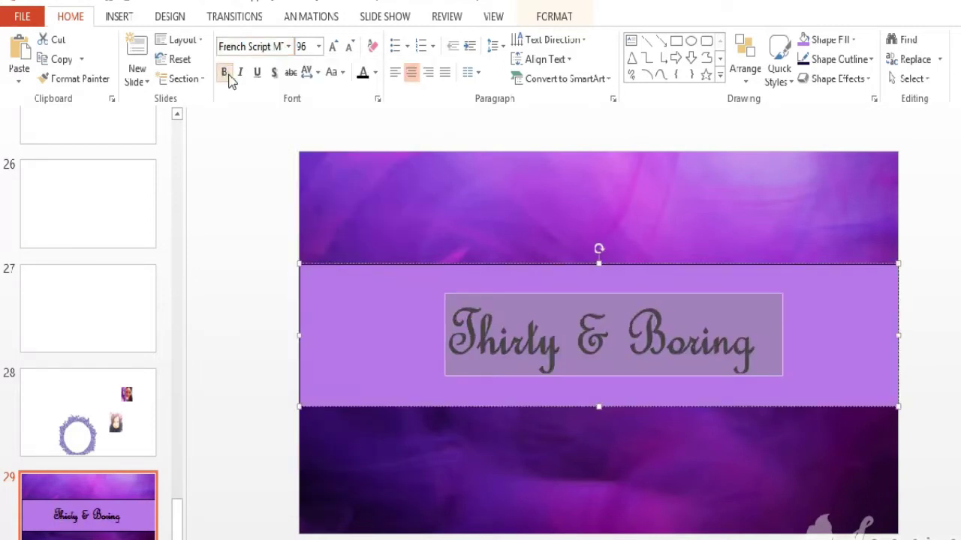
pyautogui.click(331, 53)
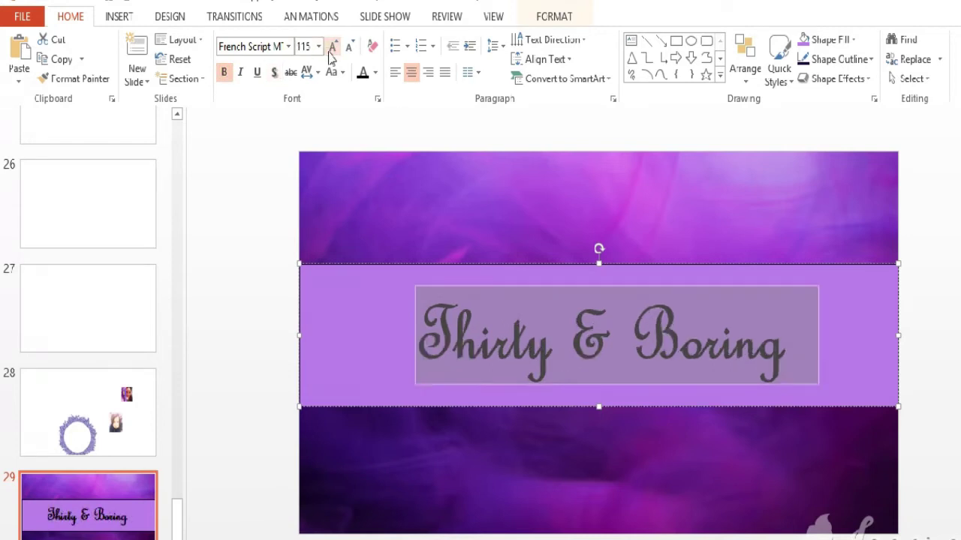
pyautogui.click(331, 51)
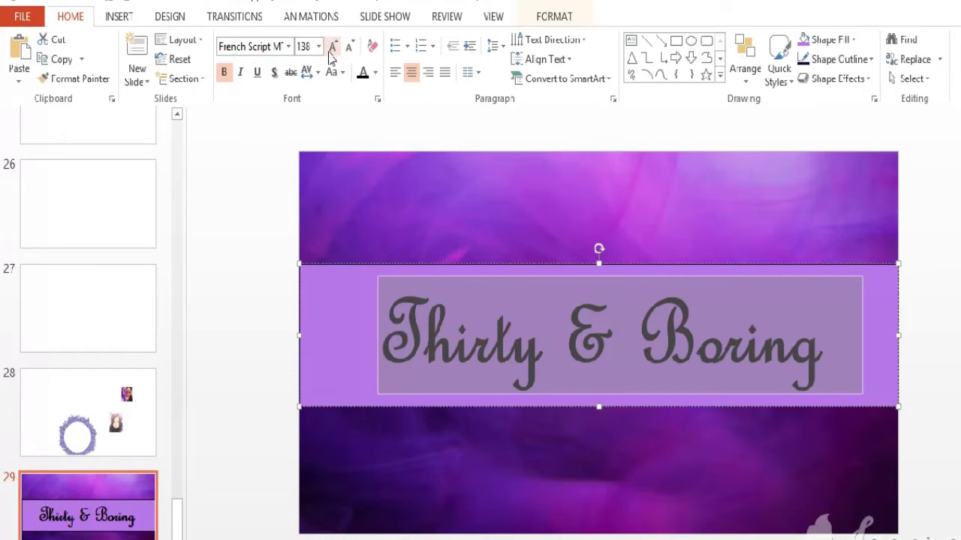
# Centre the Thirty & Boring line within its text box.
pyautogui.click(404, 332)
pyautogui.tripleClick(402, 336)
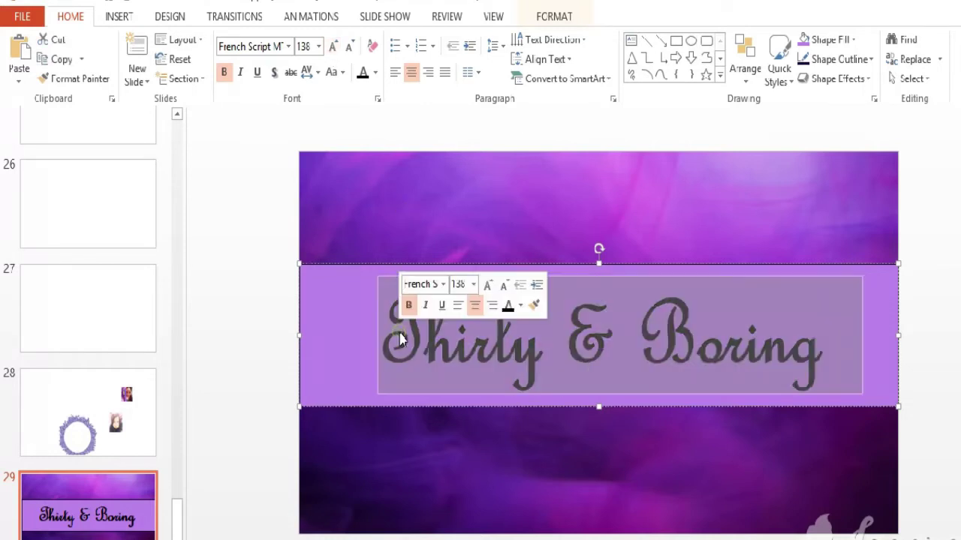
pyautogui.click(411, 73)
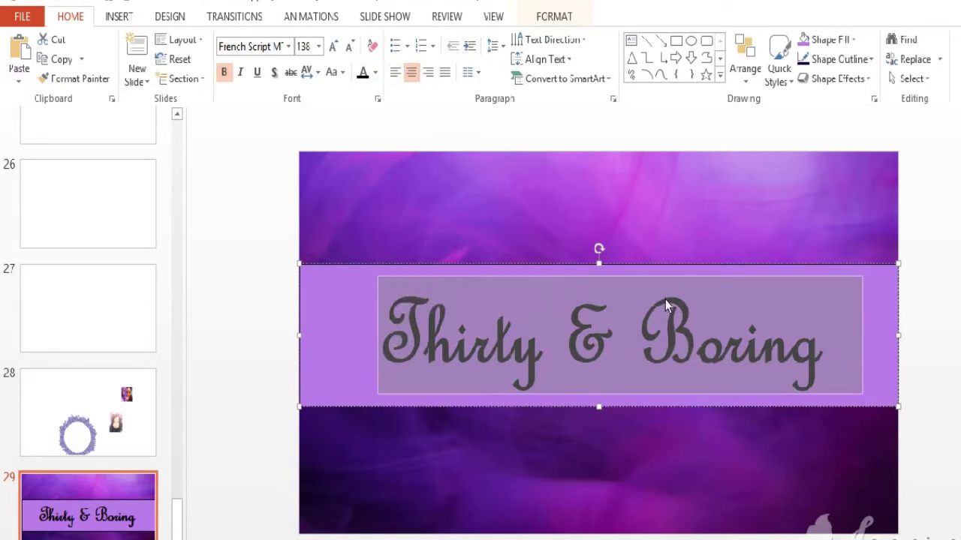
pyautogui.click(646, 337)
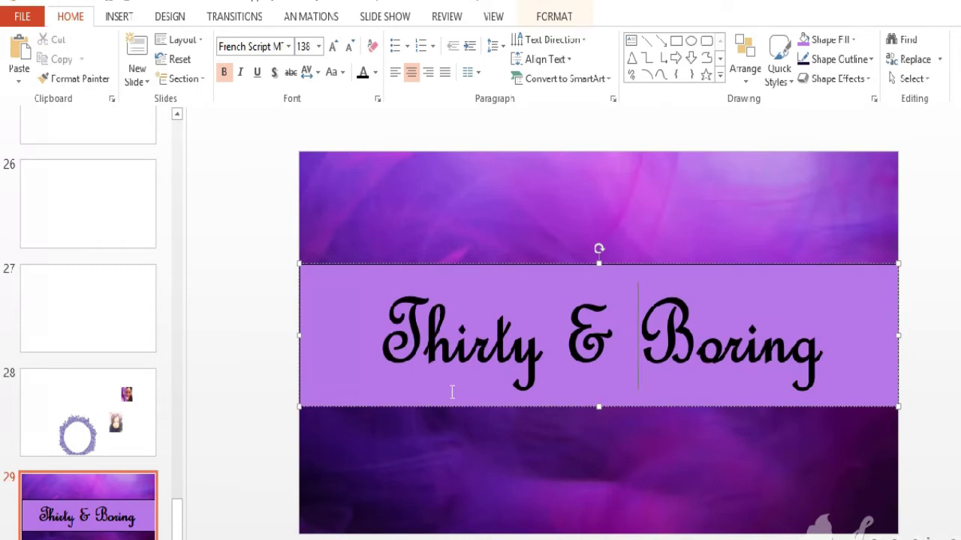
pyautogui.click(918, 460)
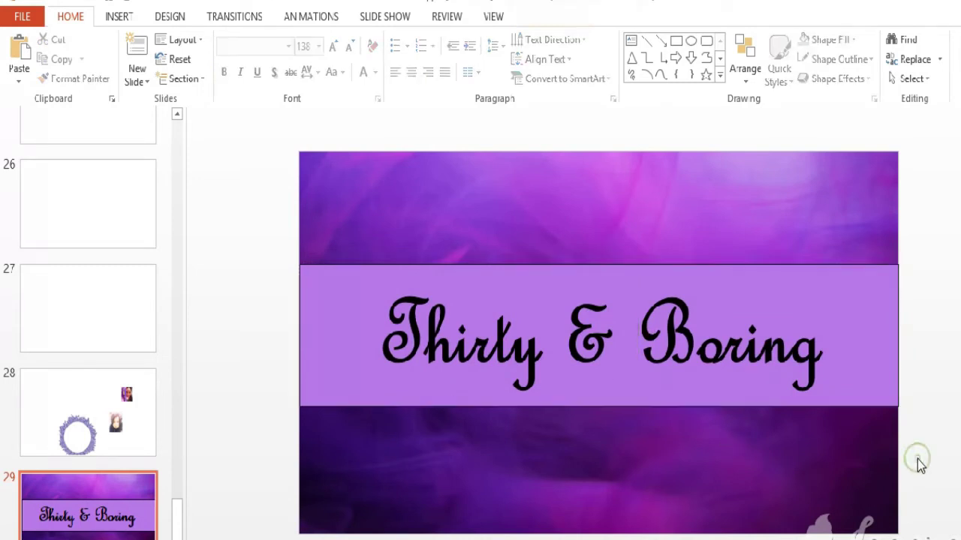
# Move the lavender wreath from slide 28 to slide 29, placed over the title band.
pyautogui.click(94, 435)
pyautogui.click(539, 426)
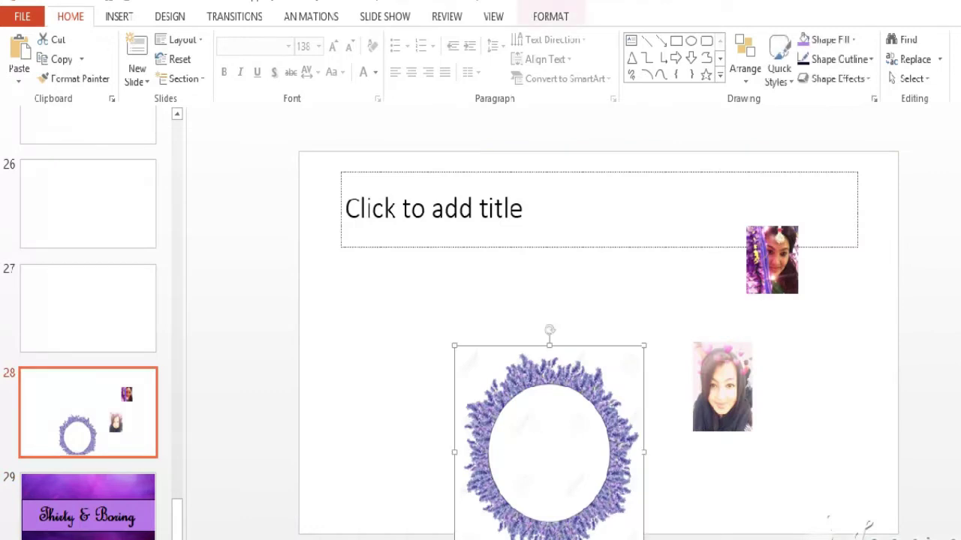
pyautogui.click(63, 503)
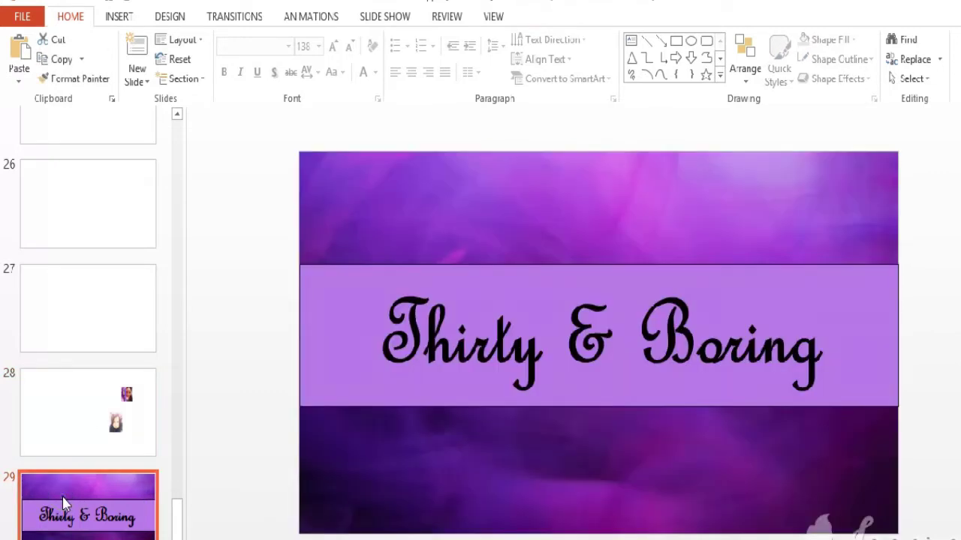
pyautogui.click(252, 324)
pyautogui.hotkey('ctrl', 'v')
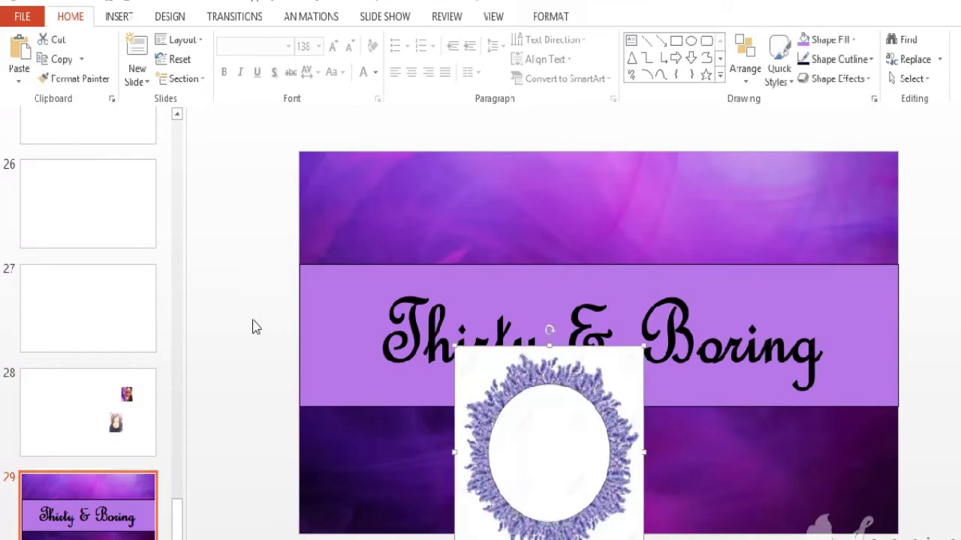
pyautogui.moveTo(561, 536); pyautogui.dragTo(594, 431)
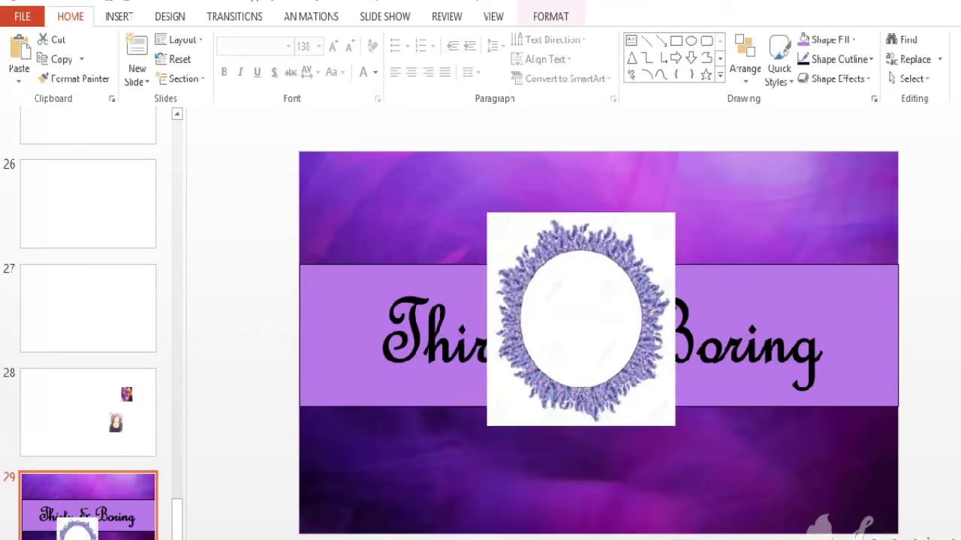
# Remove the wreath's background, widening the kept area, so only the lavender ring remains.
pyautogui.click(547, 14)
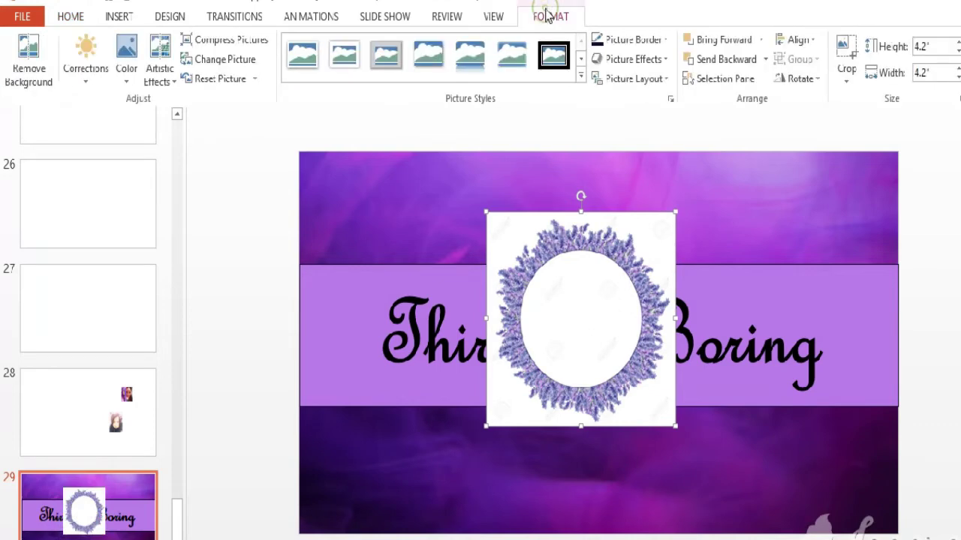
pyautogui.click(13, 65)
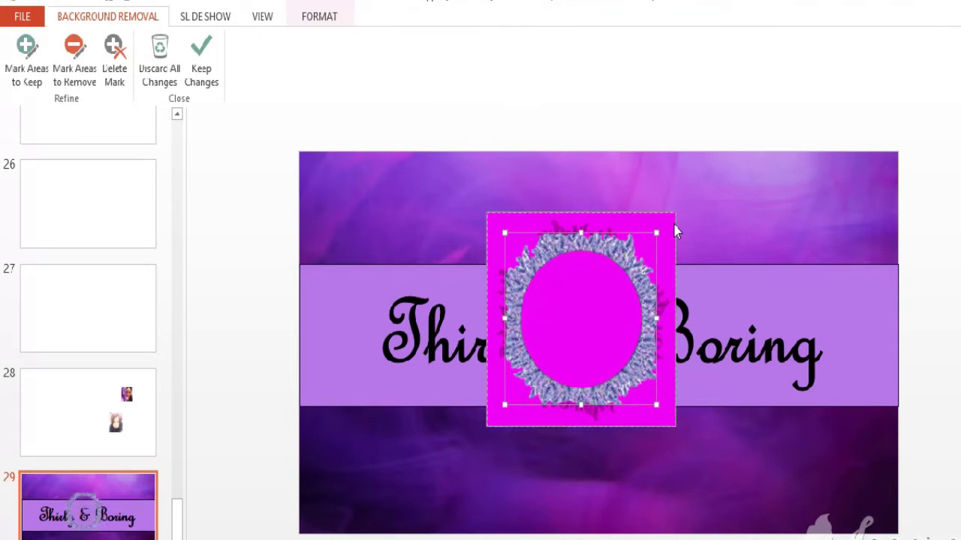
pyautogui.moveTo(656, 234); pyautogui.dragTo(671, 211)
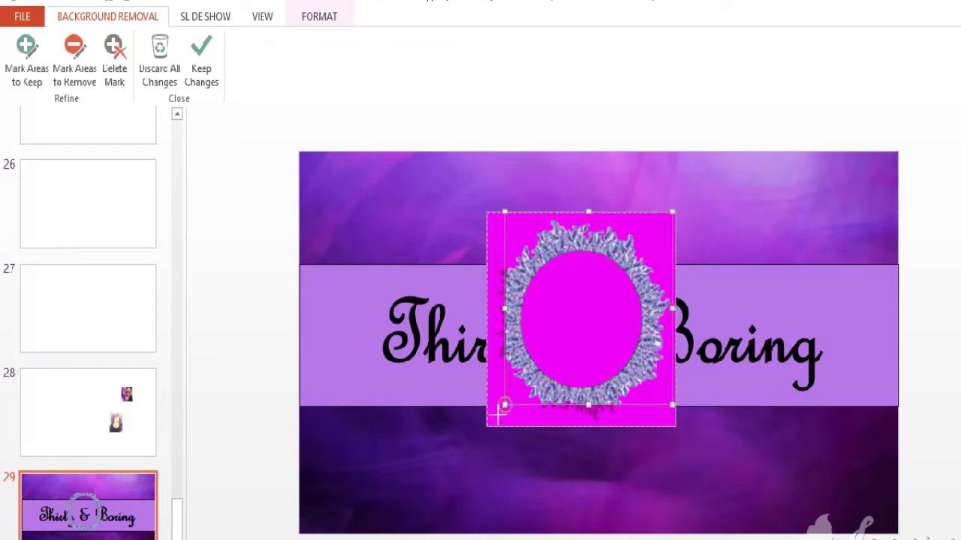
pyautogui.moveTo(505, 405); pyautogui.dragTo(481, 432)
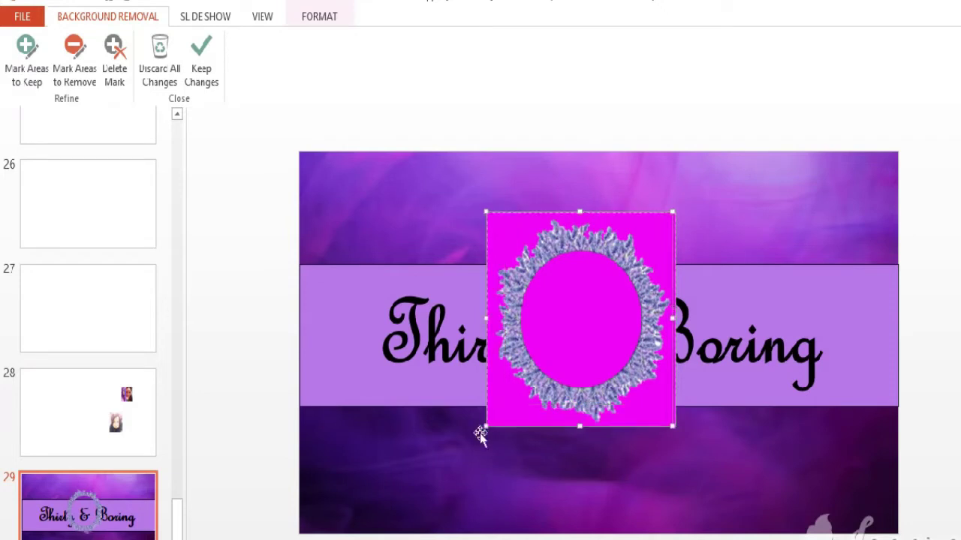
pyautogui.click(802, 219)
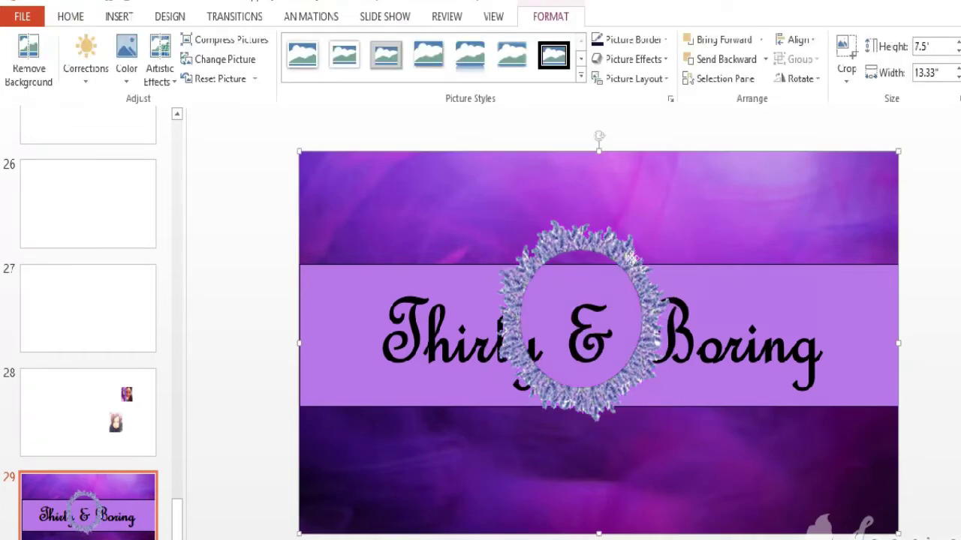
# Shrink the wreath to 2.3" square at the band's left end, before 'Thirty'.
pyautogui.moveTo(676, 212)
pyautogui.mouseDown()
pyautogui.moveTo(567, 345)
pyautogui.moveTo(590, 308)
pyautogui.moveTo(356, 295)
pyautogui.mouseUp()
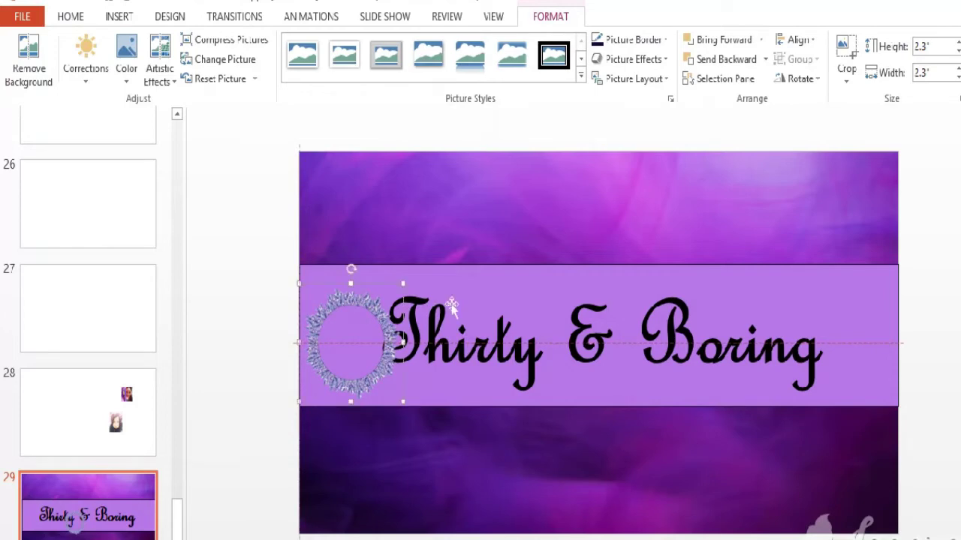
pyautogui.click(615, 349)
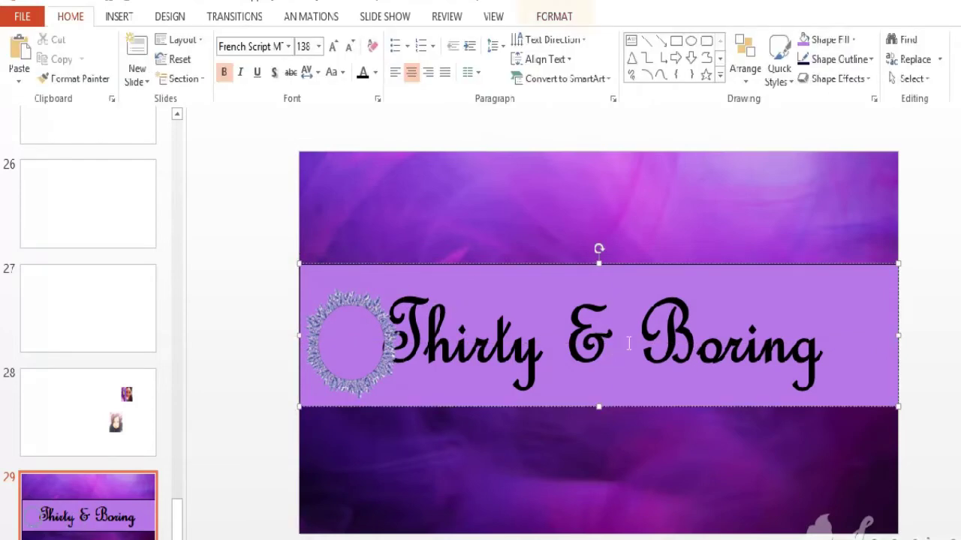
# Reduce the space between '&' and 'Boring' to 36 pt.
pyautogui.moveTo(629, 343); pyautogui.dragTo(626, 344)
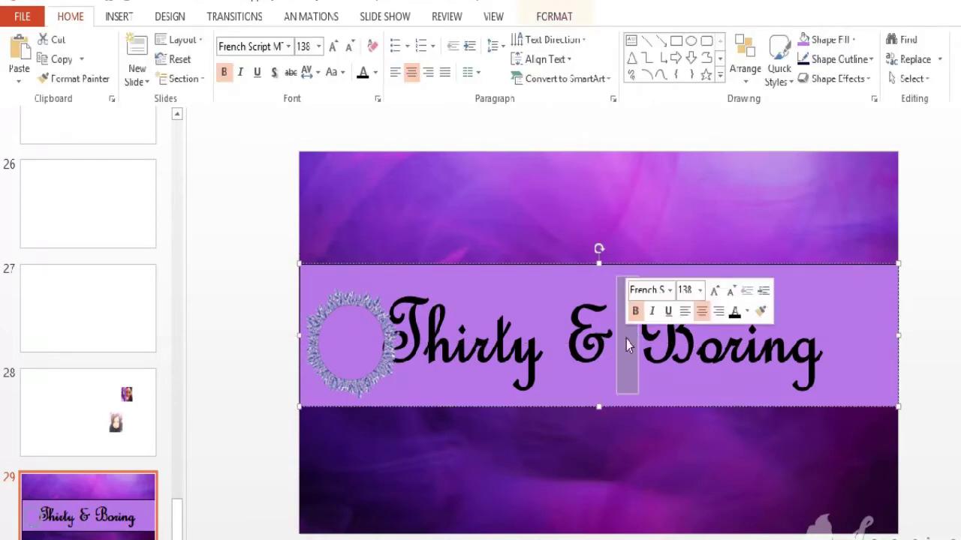
pyautogui.click(349, 47)
pyautogui.click(349, 47)
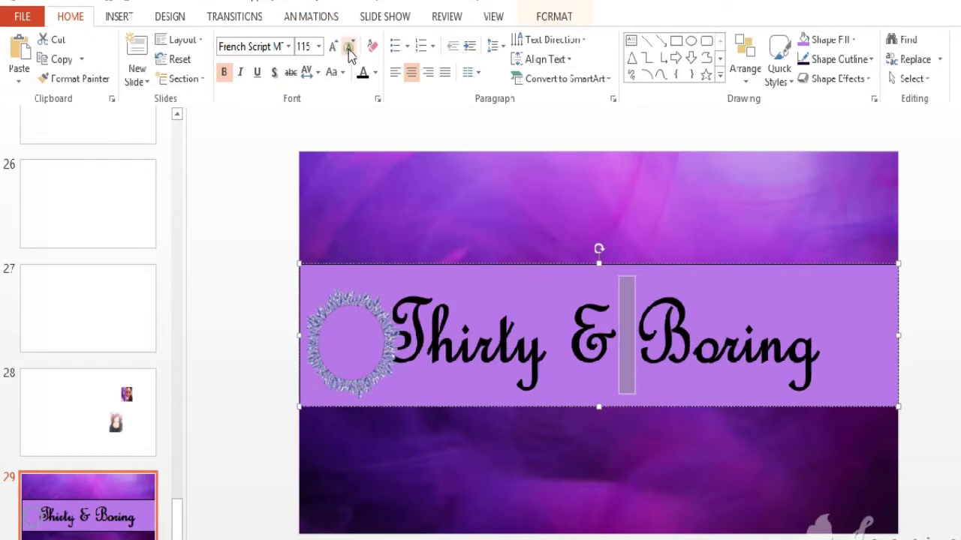
pyautogui.click(349, 47)
pyautogui.click(349, 46)
pyautogui.click(349, 46)
pyautogui.click(349, 47)
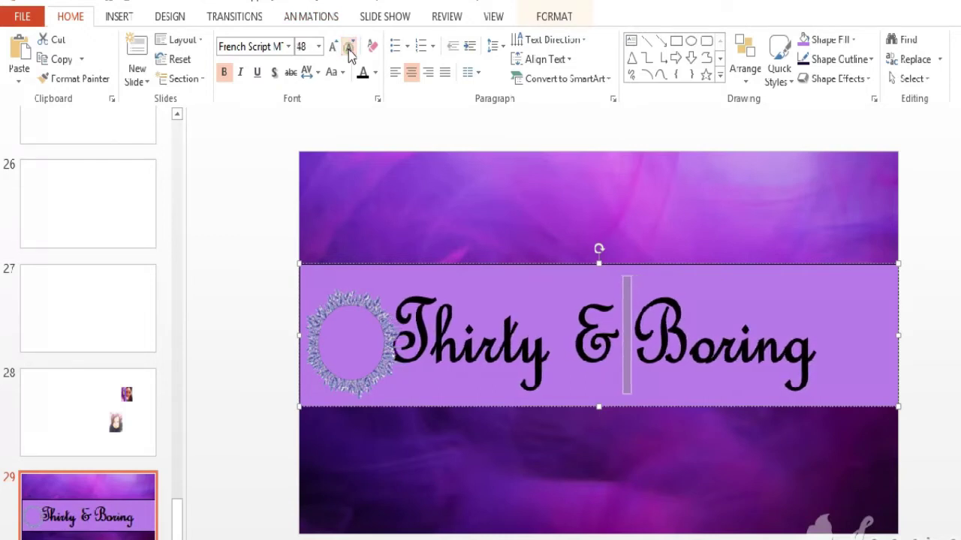
pyautogui.click(349, 47)
pyautogui.click(349, 46)
pyautogui.click(349, 47)
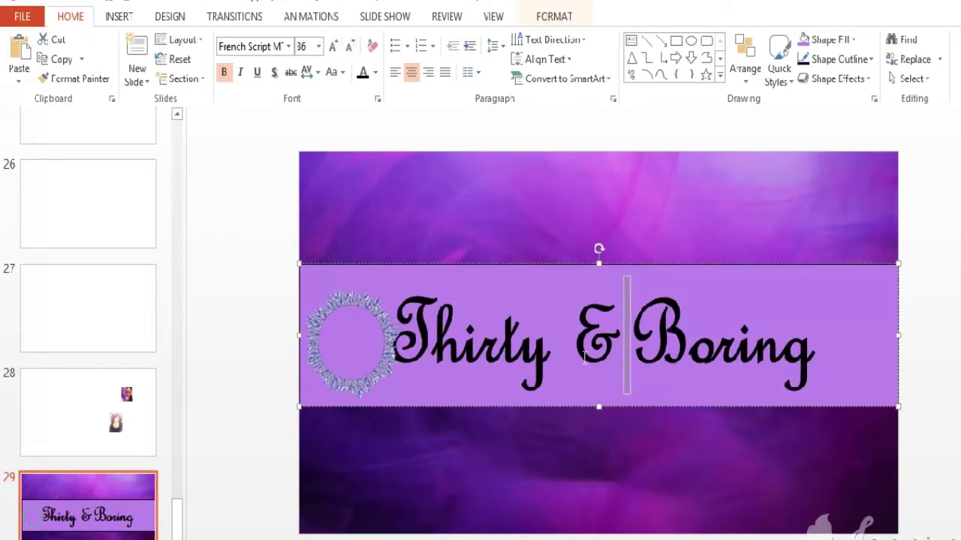
# Reduce the space between 'Thirty' and '&' to 48 pt.
pyautogui.moveTo(570, 352); pyautogui.dragTo(548, 351)
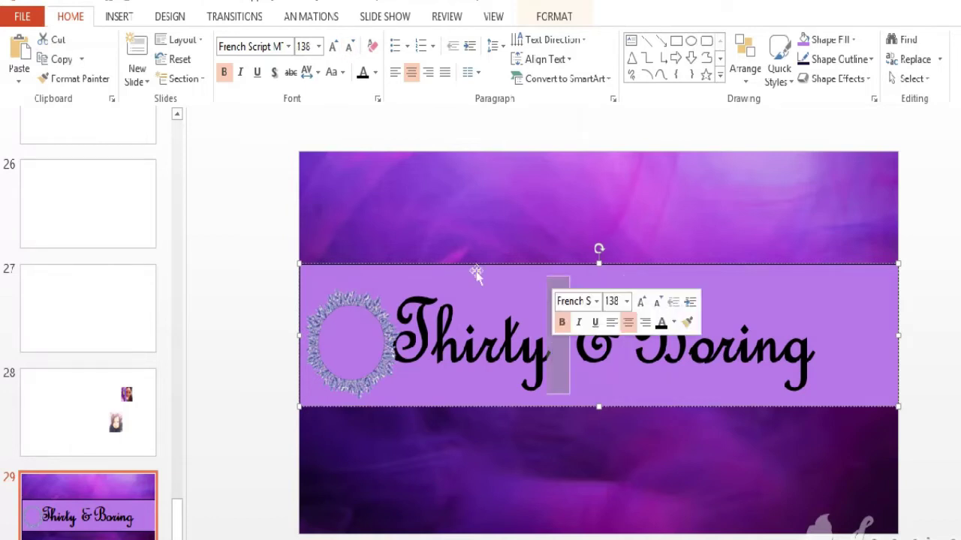
pyautogui.click(349, 47)
pyautogui.click(349, 47)
pyautogui.click(349, 47)
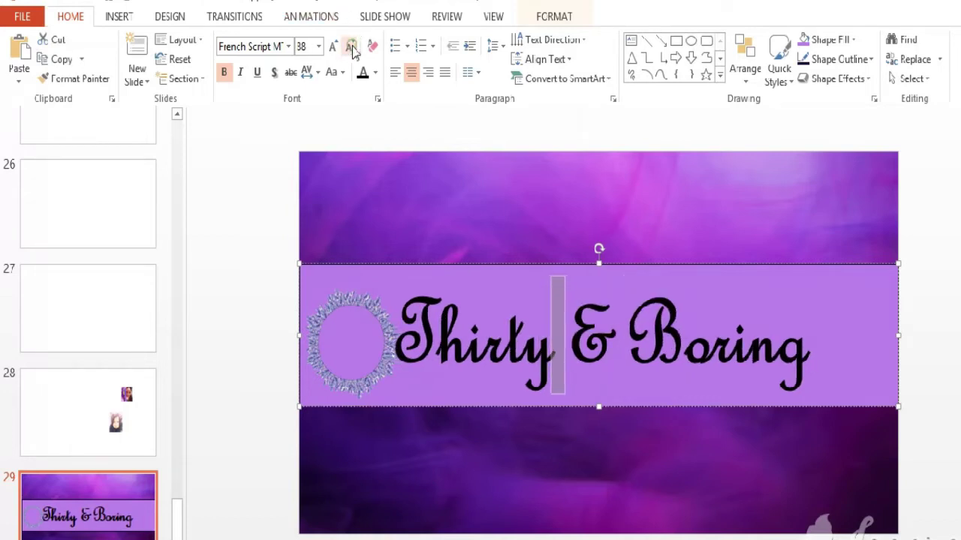
pyautogui.click(349, 47)
pyautogui.click(349, 47)
pyautogui.click(351, 48)
pyautogui.click(350, 48)
pyautogui.click(351, 48)
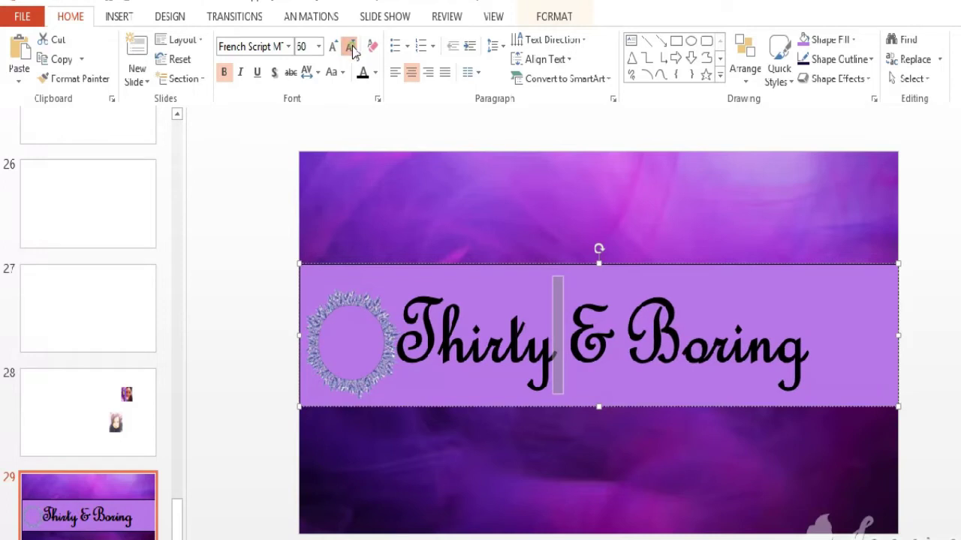
pyautogui.click(352, 48)
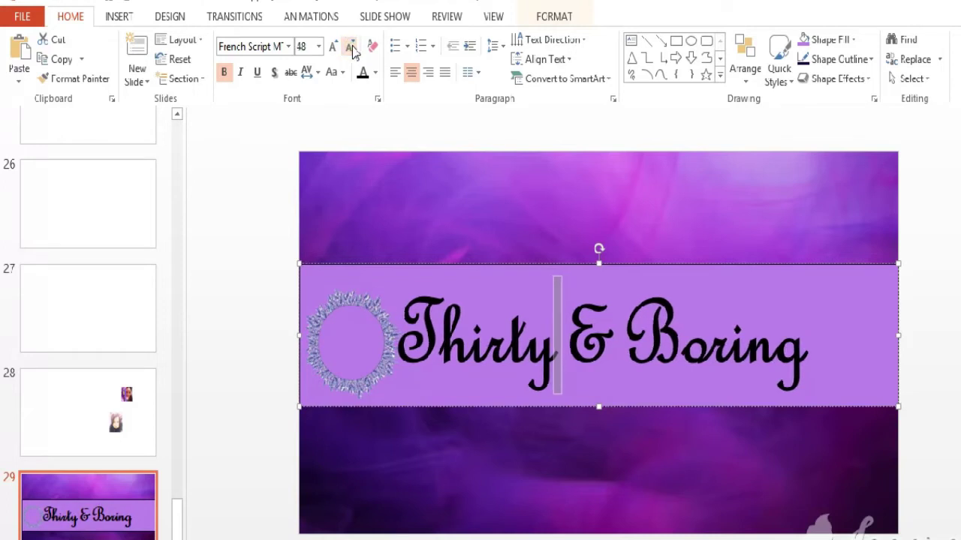
# Lower the top edge of the purple title band toward the text.
pyautogui.click(473, 276)
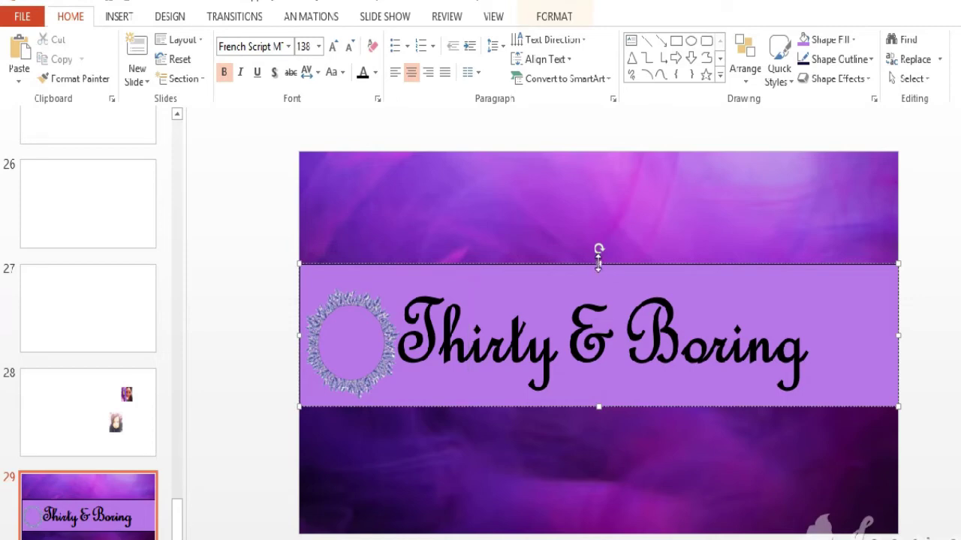
pyautogui.moveTo(598, 261); pyautogui.dragTo(598, 279)
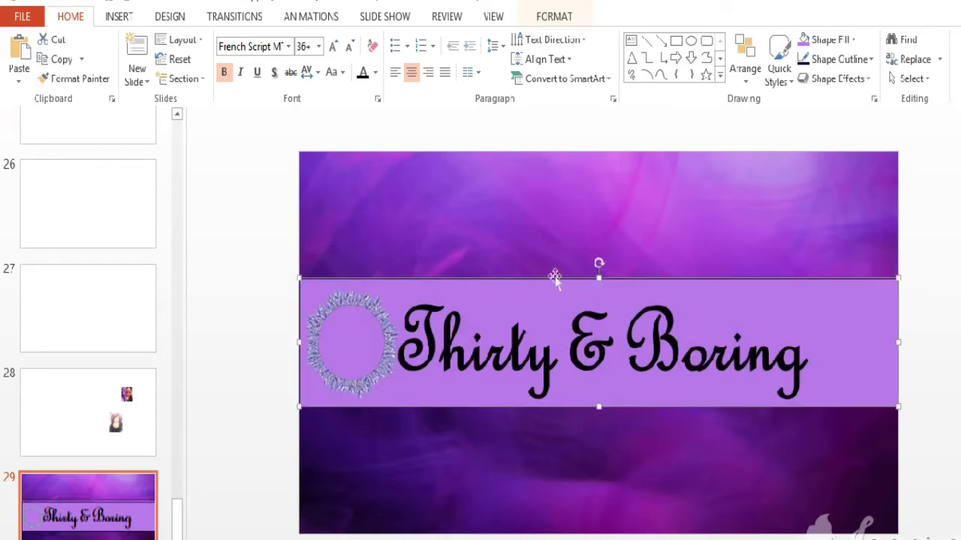
pyautogui.click(373, 317)
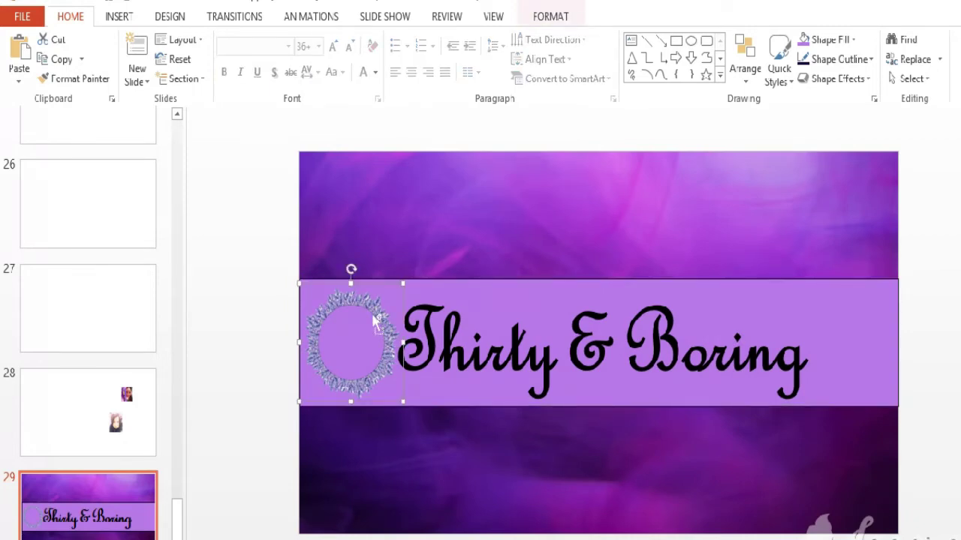
# Paste a copy of the wreath frame and nudge it into alignment with the original.
pyautogui.hotkey('ctrl', 'v')
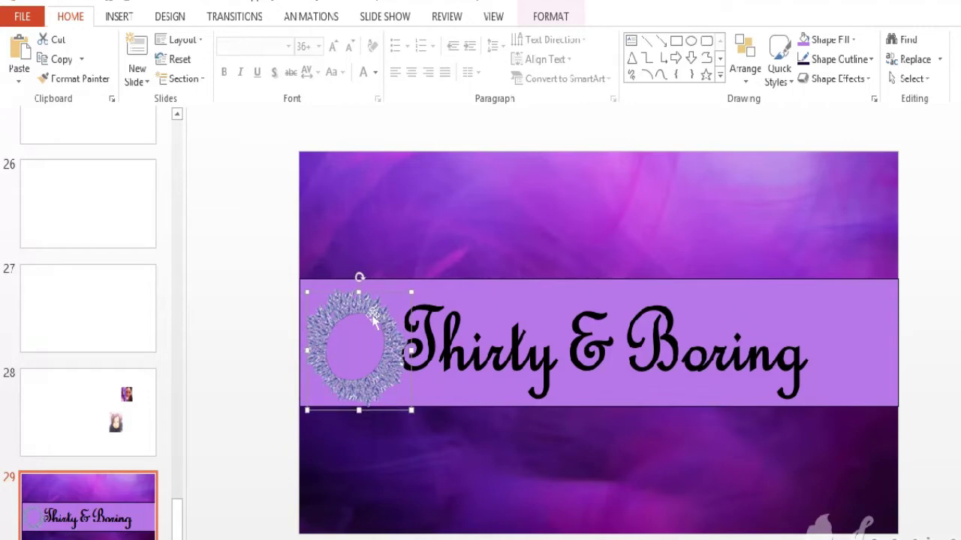
pyautogui.press('Right')
pyautogui.press('Right')
pyautogui.press('Right')
pyautogui.press('Right')
pyautogui.press('Right')
pyautogui.press('Up')
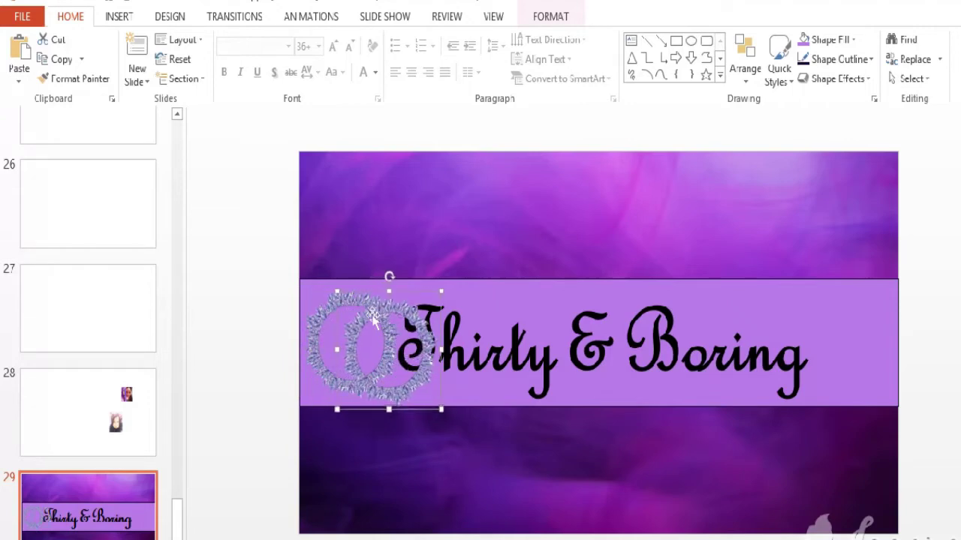
pyautogui.press('Up')
pyautogui.press('Left')
pyautogui.press('Left')
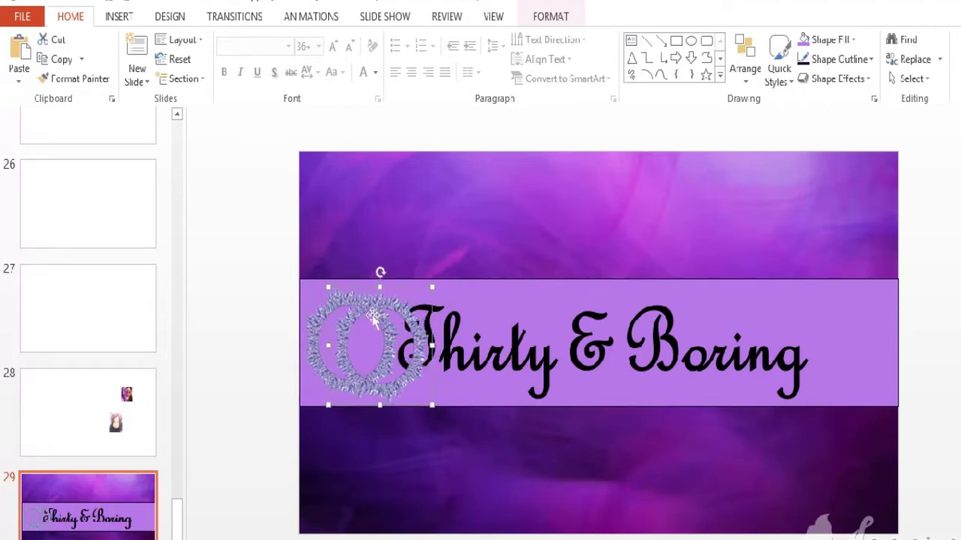
pyautogui.press('Left')
pyautogui.press('Left')
pyautogui.press('Left')
pyautogui.press('Left')
pyautogui.press('Left')
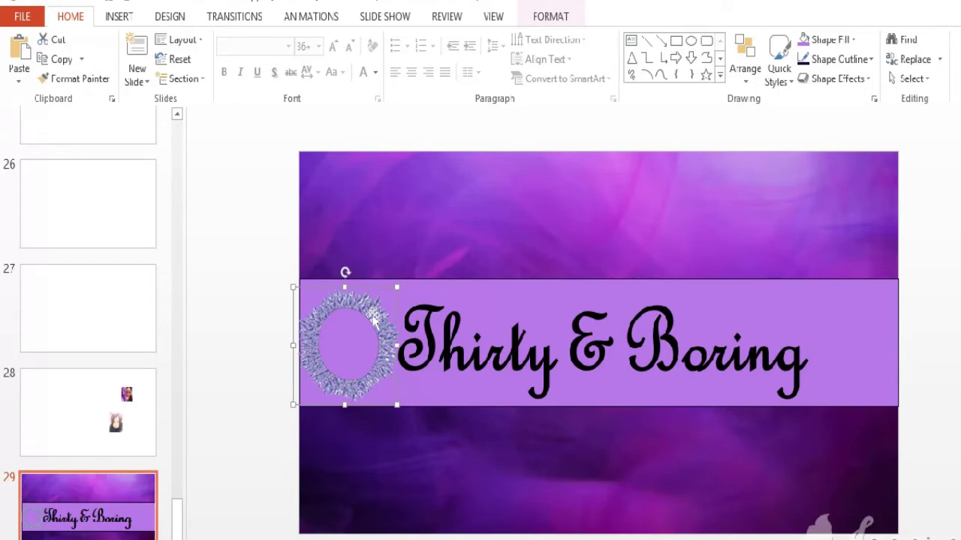
pyautogui.press('Right')
pyautogui.press('Right')
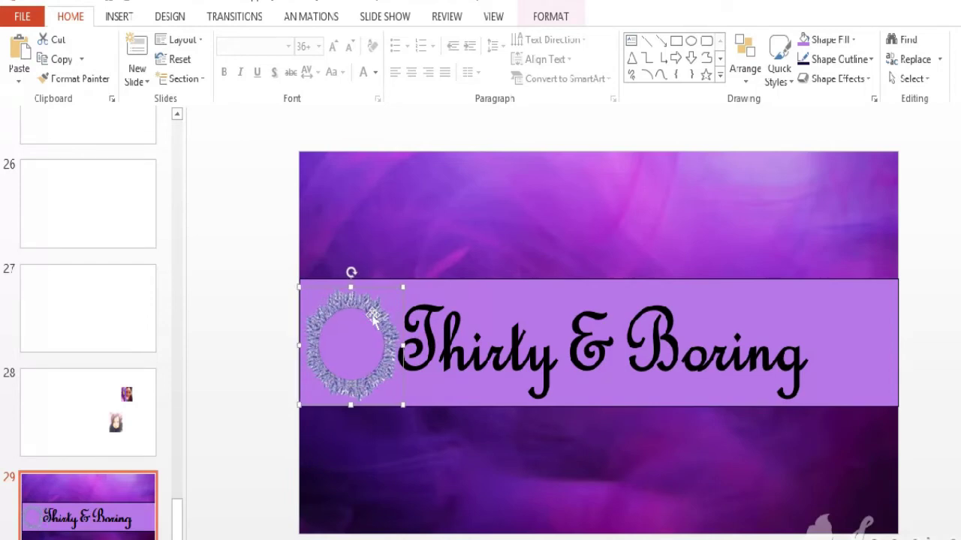
pyautogui.press('Left')
pyautogui.press('Up')
pyautogui.press('Up')
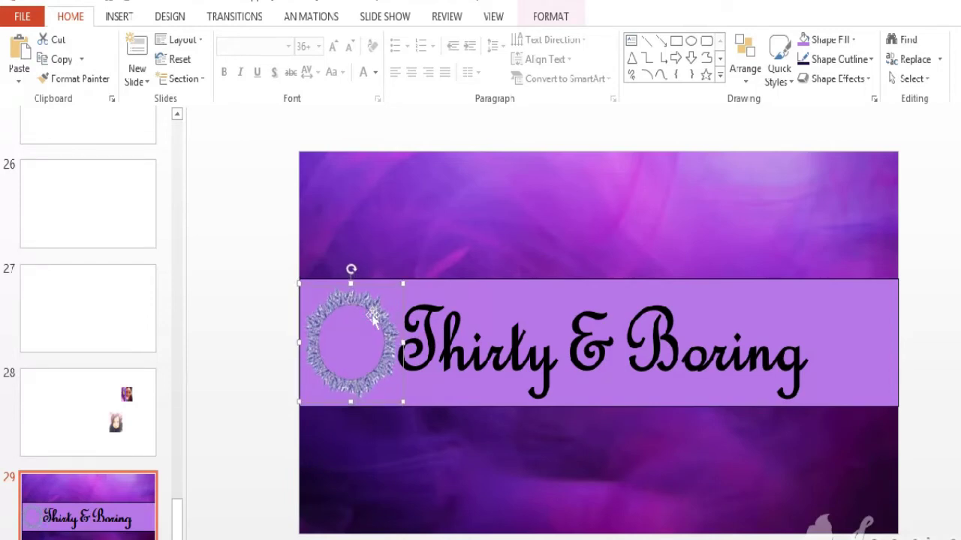
pyautogui.press('Up')
pyautogui.press('Right')
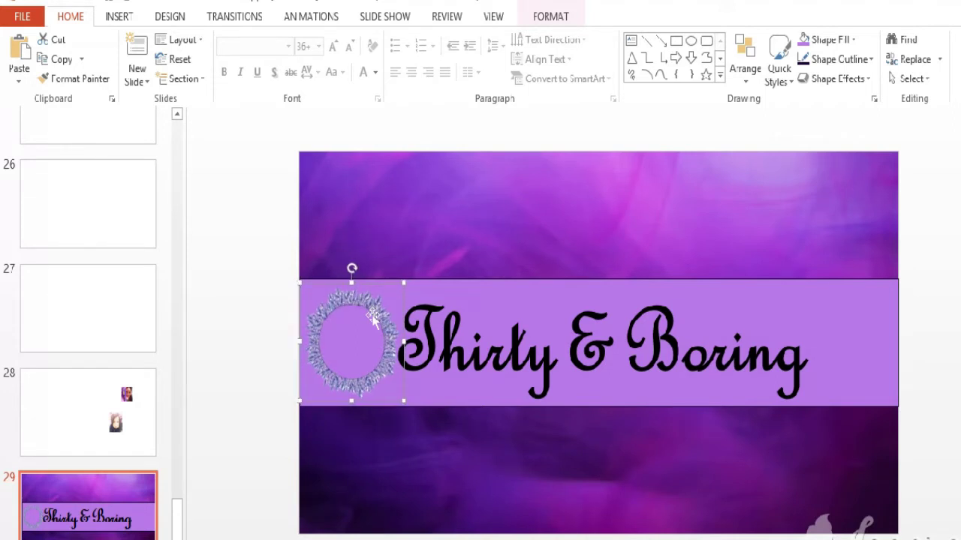
# Duplicate the wreath and nudge the copy rightward past 'Boring' to the banner's right end.
pyautogui.hotkey('ctrl', 'd')
pyautogui.press('Right')
pyautogui.press('Right')
pyautogui.press('Right')
pyautogui.press('Right')
pyautogui.press('Right')
pyautogui.press('Right')
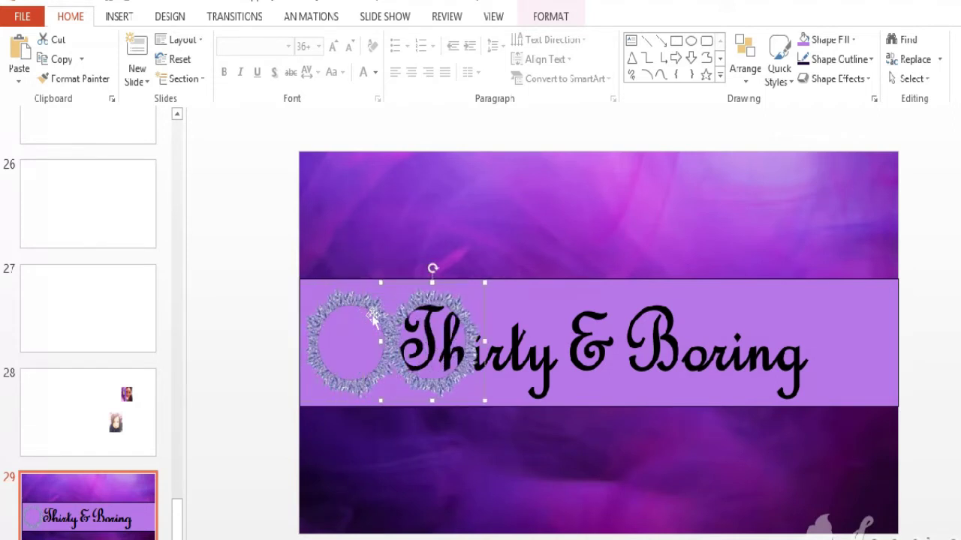
pyautogui.press('Right')
pyautogui.press('Right')
pyautogui.press('Right')
pyautogui.press('Right')
pyautogui.press('Right')
pyautogui.press('Right')
pyautogui.press('Right')
pyautogui.press('Right')
pyautogui.press('Right')
pyautogui.press('Right')
pyautogui.press('Right')
pyautogui.press('Right')
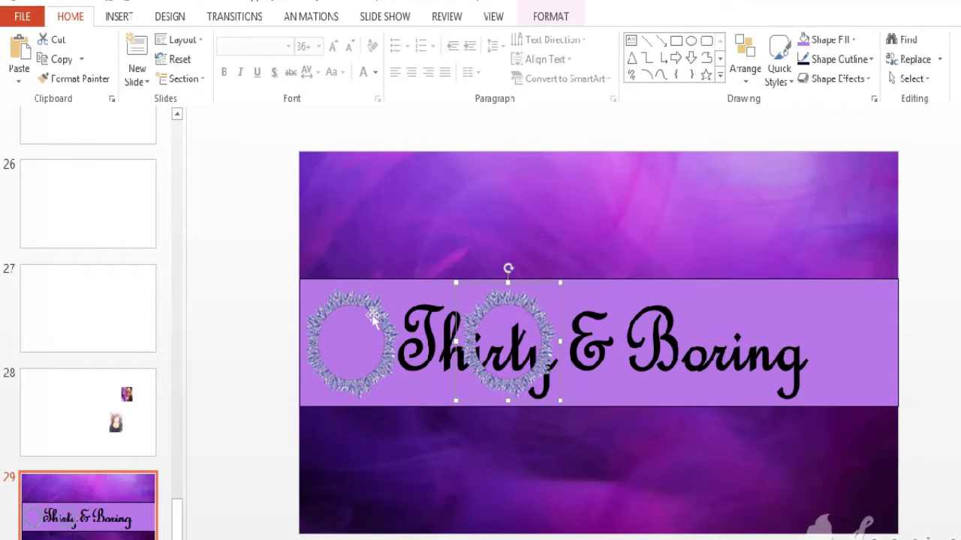
pyautogui.press('Right')
pyautogui.press('Right')
pyautogui.press('Right')
pyautogui.press('Right')
pyautogui.press('Right')
pyautogui.press('Right')
pyautogui.press('Right')
pyautogui.press('Right')
pyautogui.press('Right')
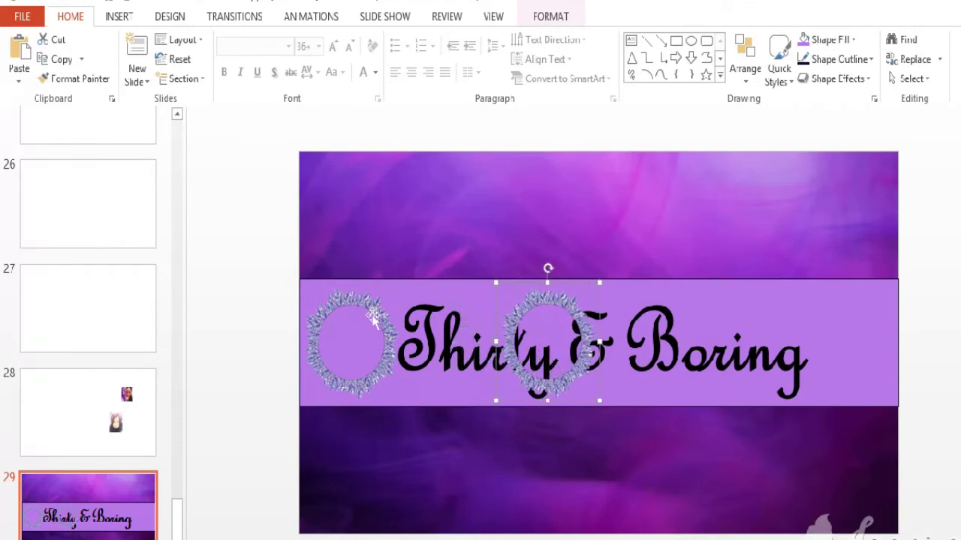
pyautogui.press('Right')
pyautogui.press('Right')
pyautogui.press('Right')
pyautogui.press('Right')
pyautogui.press('Right')
pyautogui.press('Right')
pyautogui.press('Right')
pyautogui.press('Right')
pyautogui.press('Right')
pyautogui.press('Right')
pyautogui.press('Right')
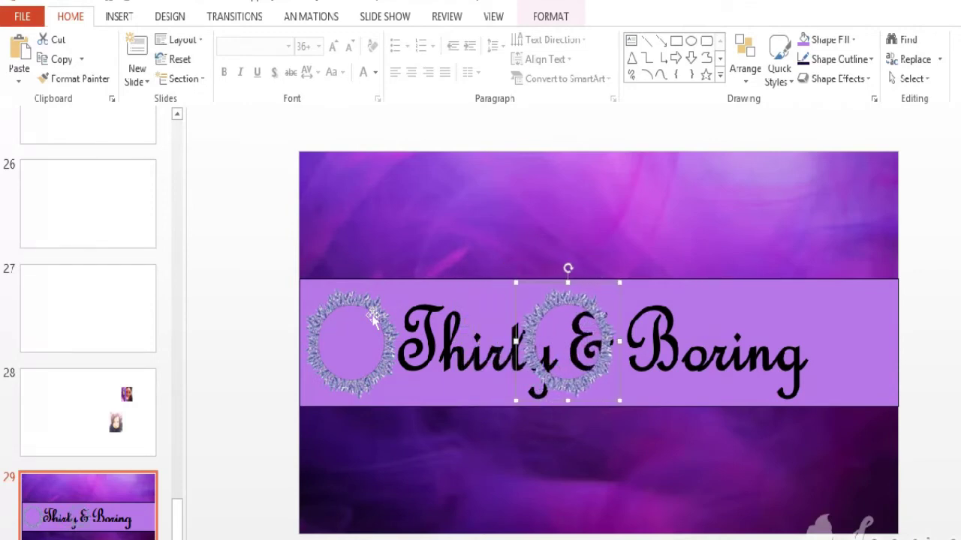
pyautogui.press('Right')
pyautogui.press('Right')
pyautogui.press('Right')
pyautogui.press('Right')
pyautogui.press('Right')
pyautogui.press('Right')
pyautogui.press('Right')
pyautogui.press('Right')
pyautogui.press('Right')
pyautogui.press('Right')
pyautogui.press('Right')
pyautogui.press('Right')
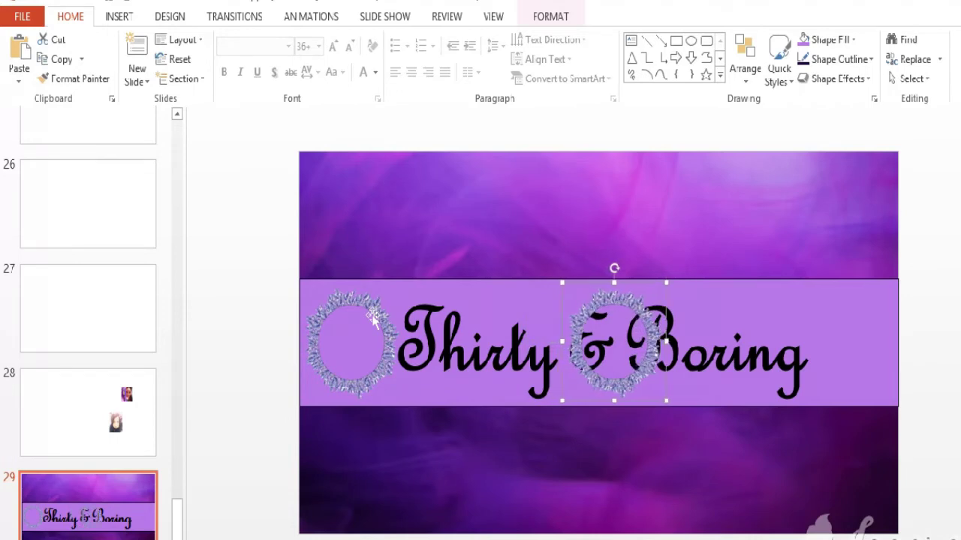
pyautogui.press('Right')
pyautogui.press('Right')
pyautogui.press('Right')
pyautogui.press('Right')
pyautogui.press('Right')
pyautogui.press('Right')
pyautogui.press('Right')
pyautogui.press('Right')
pyautogui.press('Right')
pyautogui.press('Right')
pyautogui.press('Right')
pyautogui.press('Right')
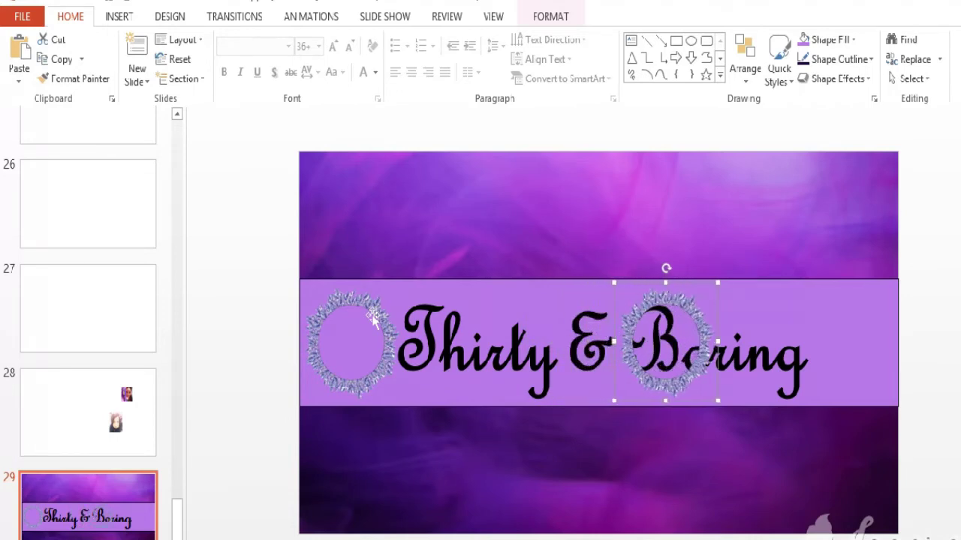
pyautogui.press('Right')
pyautogui.press('Right')
pyautogui.press('Right')
pyautogui.press('Right')
pyautogui.press('Right')
pyautogui.press('Right')
pyautogui.press('Right')
pyautogui.press('Right')
pyautogui.press('Right')
pyautogui.press('Right')
pyautogui.press('Right')
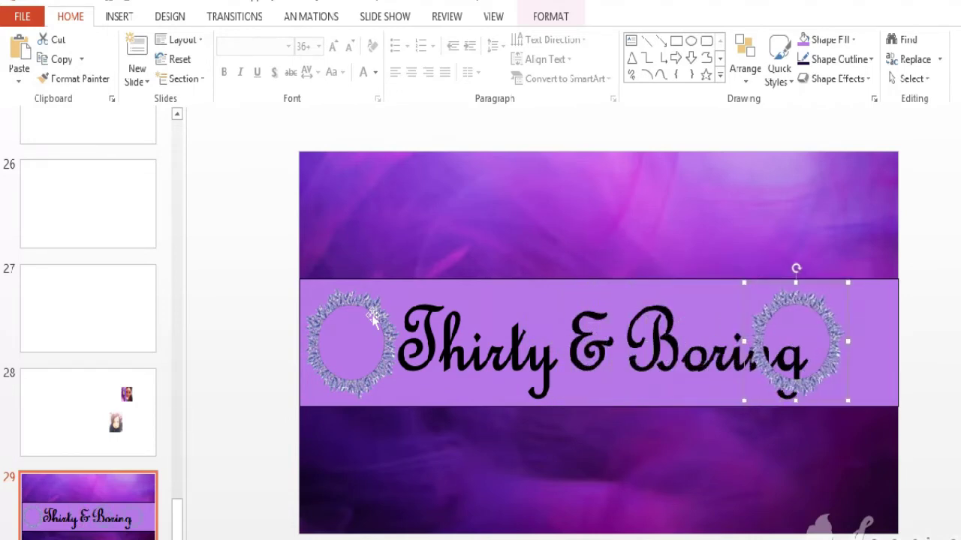
pyautogui.press('Right')
pyautogui.press('Right')
pyautogui.press('Right')
pyautogui.press('Right')
pyautogui.press('Right')
pyautogui.press('Right')
pyautogui.press('Right')
pyautogui.press('Right')
pyautogui.press('Right')
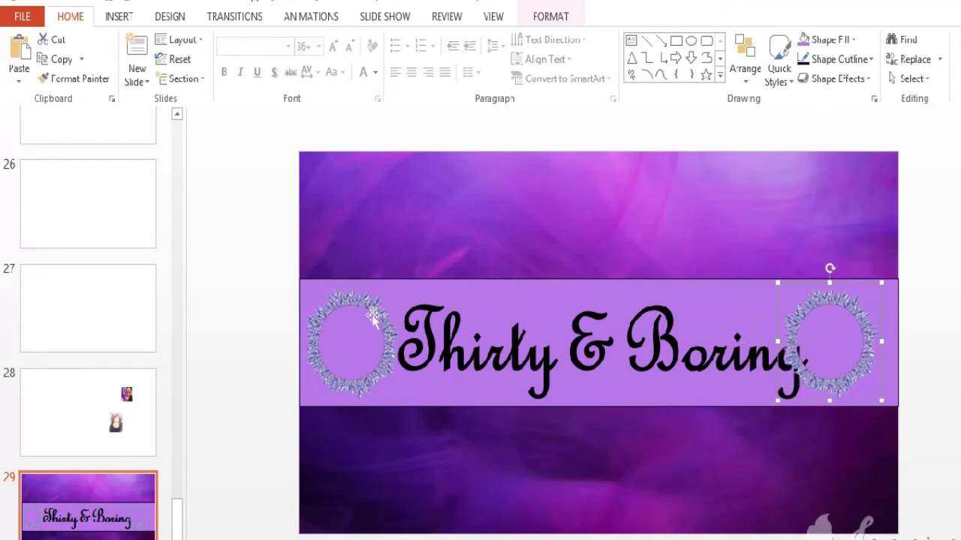
pyautogui.press('Right')
pyautogui.press('Right')
pyautogui.press('Right')
pyautogui.press('Right')
pyautogui.press('Right')
pyautogui.press('Right')
pyautogui.press('Right')
pyautogui.press('Right')
pyautogui.press('Right')
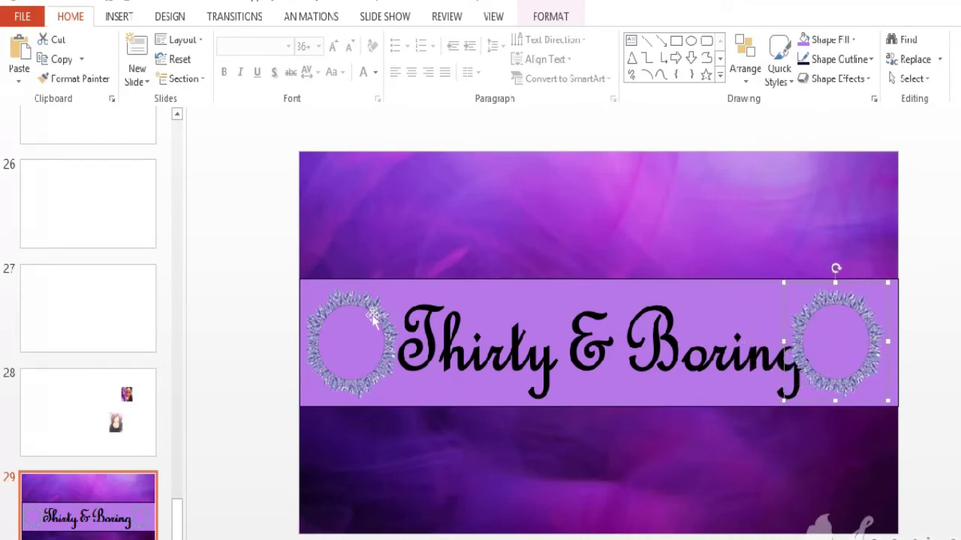
pyautogui.press('Right')
pyautogui.press('Right')
pyautogui.press('Right')
pyautogui.press('Right')
pyautogui.press('Right')
pyautogui.press('Right')
pyautogui.press('Right')
pyautogui.press('Right')
pyautogui.press('Right')
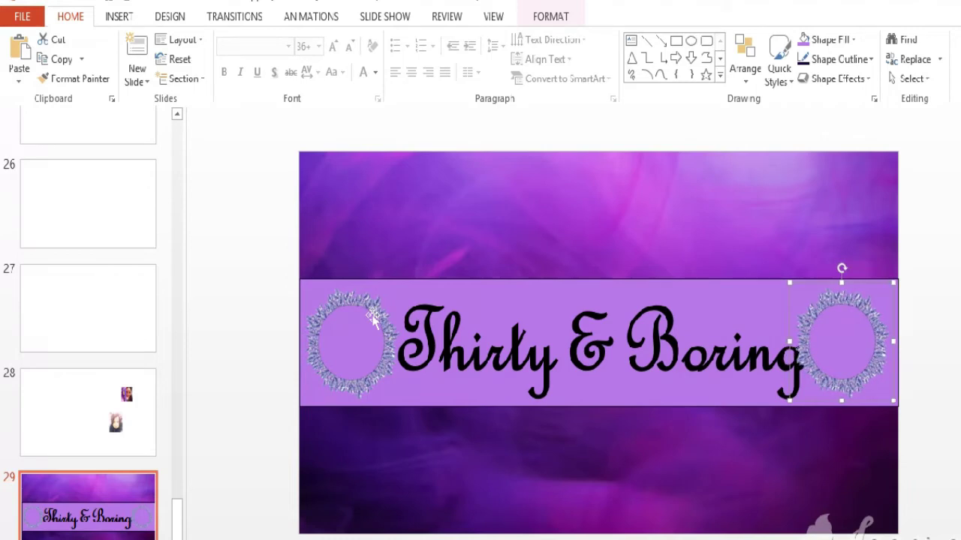
pyautogui.press('Right')
pyautogui.press('Right')
pyautogui.press('Right')
pyautogui.press('Right')
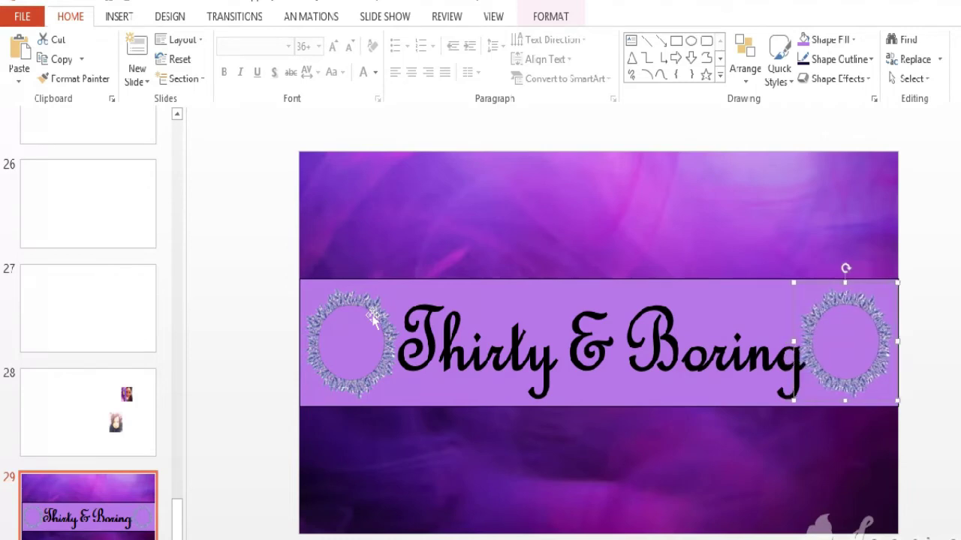
pyautogui.press('Right')
pyautogui.press('Right')
pyautogui.press('Right')
pyautogui.press('Right')
pyautogui.press('Right')
pyautogui.press('Right')
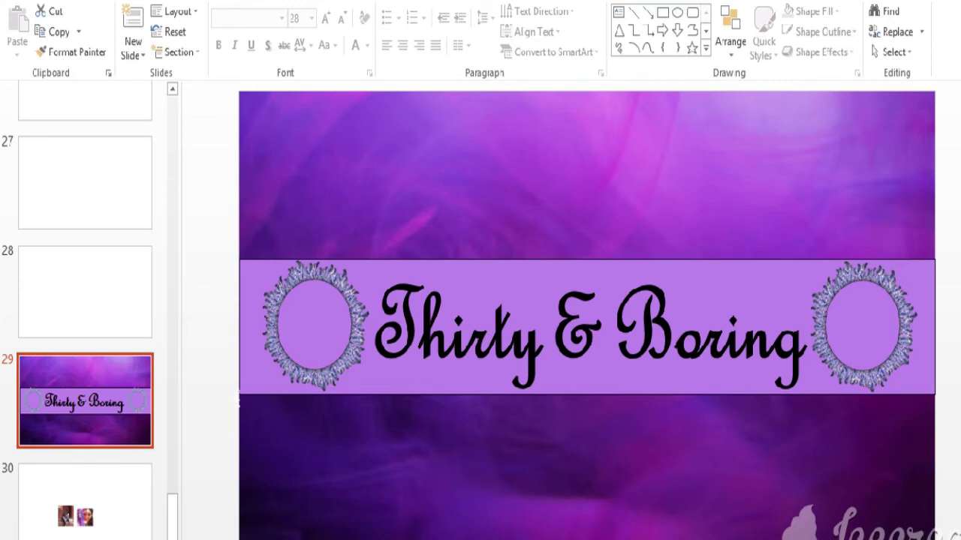
# Switch to slide 30 and select its left photo.
pyautogui.click(105, 509)
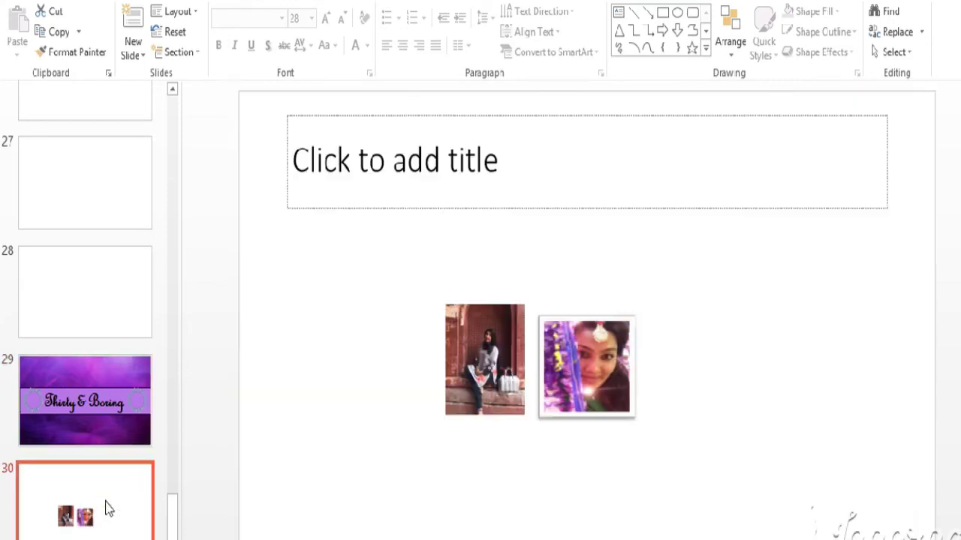
pyautogui.click(492, 390)
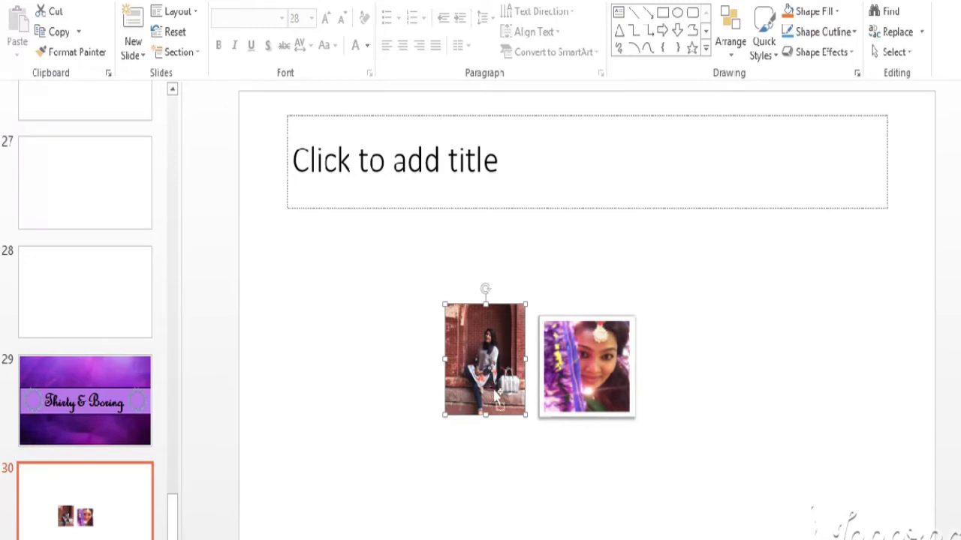
# Cut the left photo from slide 30 and place it over the right wreath frame on slide 29.
pyautogui.hotkey('ctrl', 'x')
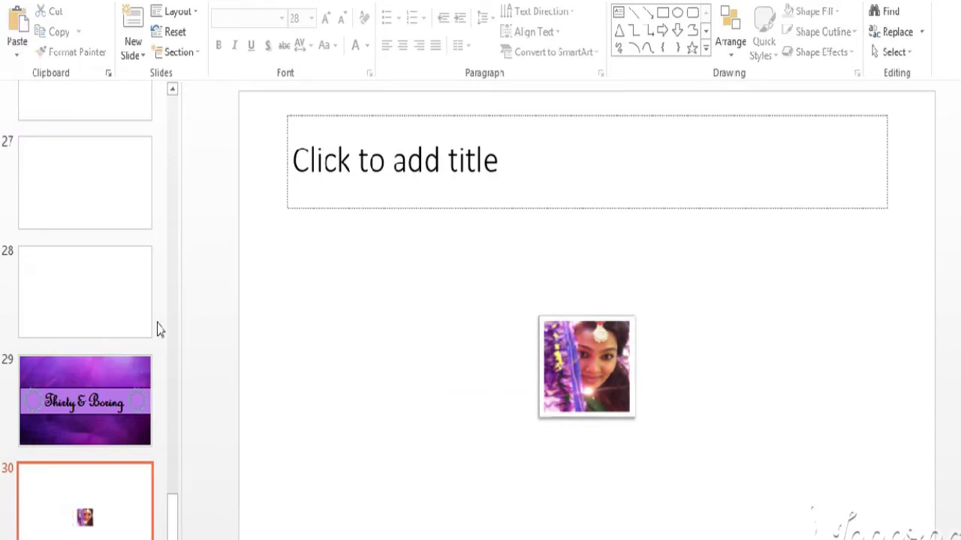
pyautogui.click(125, 377)
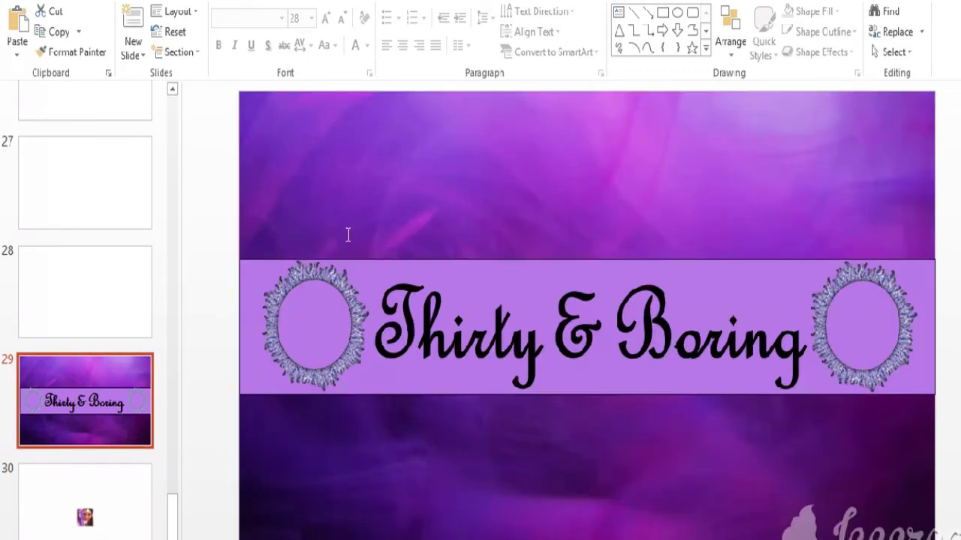
pyautogui.hotkey('ctrl', 'v')
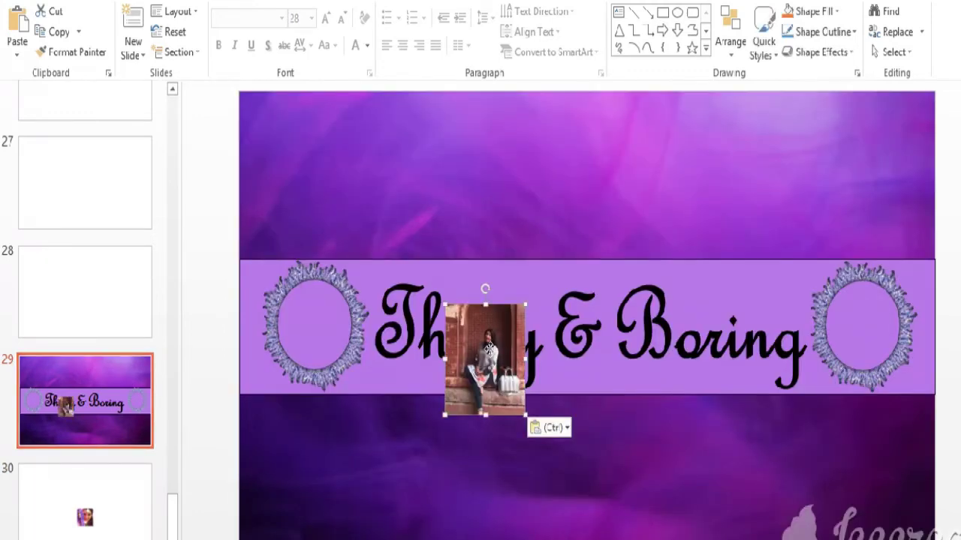
pyautogui.moveTo(488, 349)
pyautogui.mouseDown()
pyautogui.moveTo(863, 331)
pyautogui.moveTo(874, 314)
pyautogui.mouseUp()
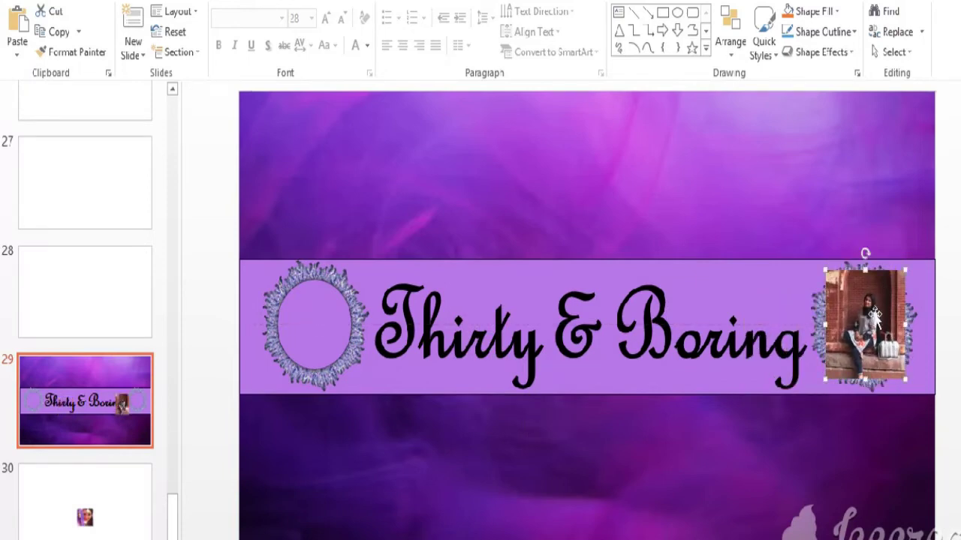
# Give the photo the Soft Edge Oval picture style and enlarge it to fill the frame.
pyautogui.click(542, 2)
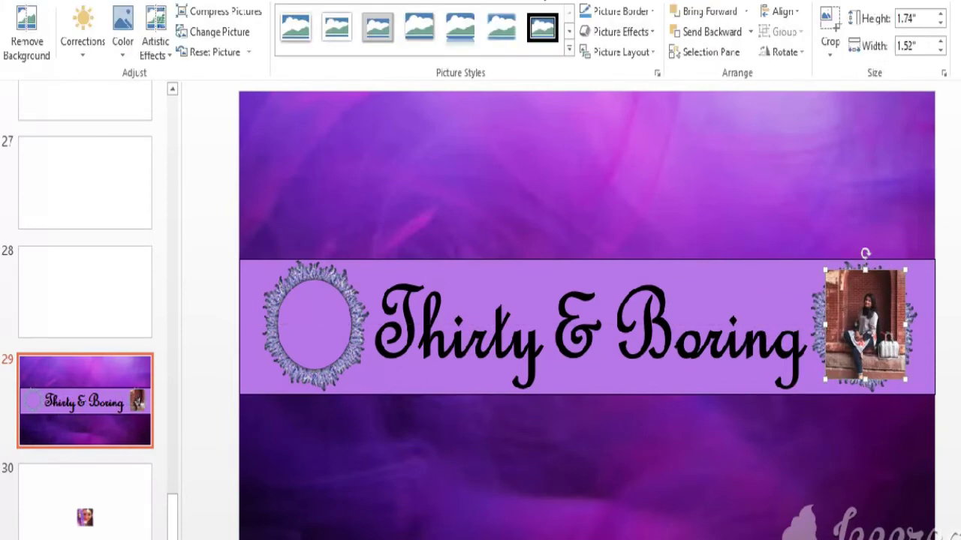
pyautogui.click(569, 31)
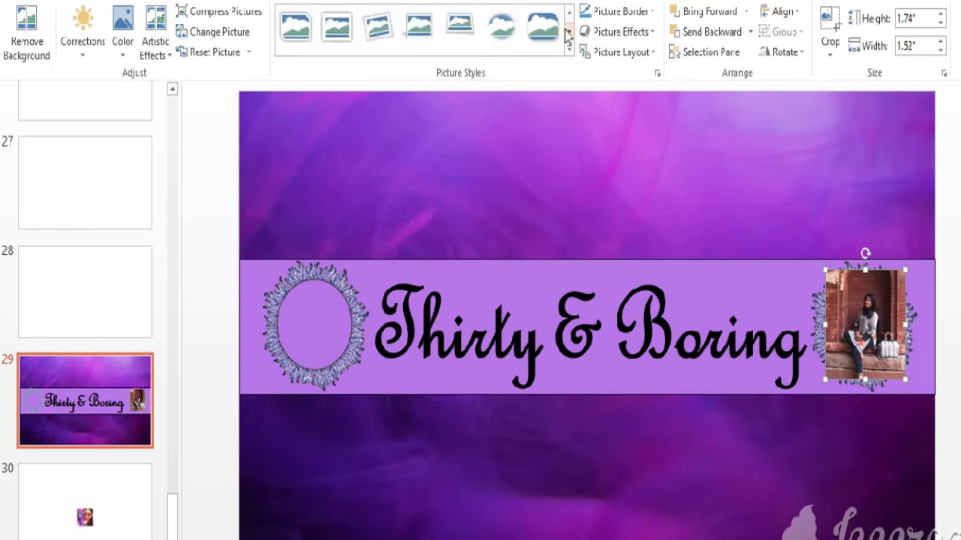
pyautogui.click(502, 29)
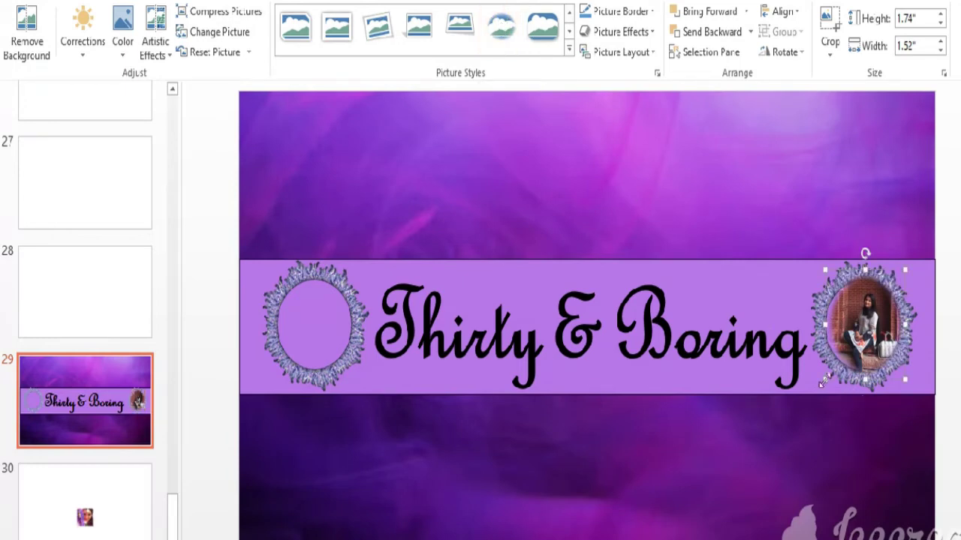
pyautogui.moveTo(824, 381); pyautogui.dragTo(821, 386)
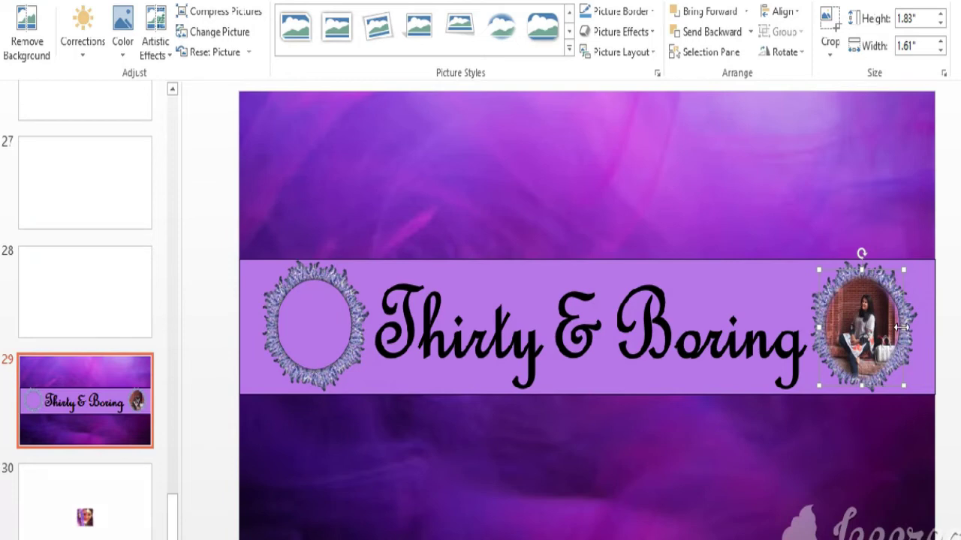
pyautogui.moveTo(901, 327); pyautogui.dragTo(906, 330)
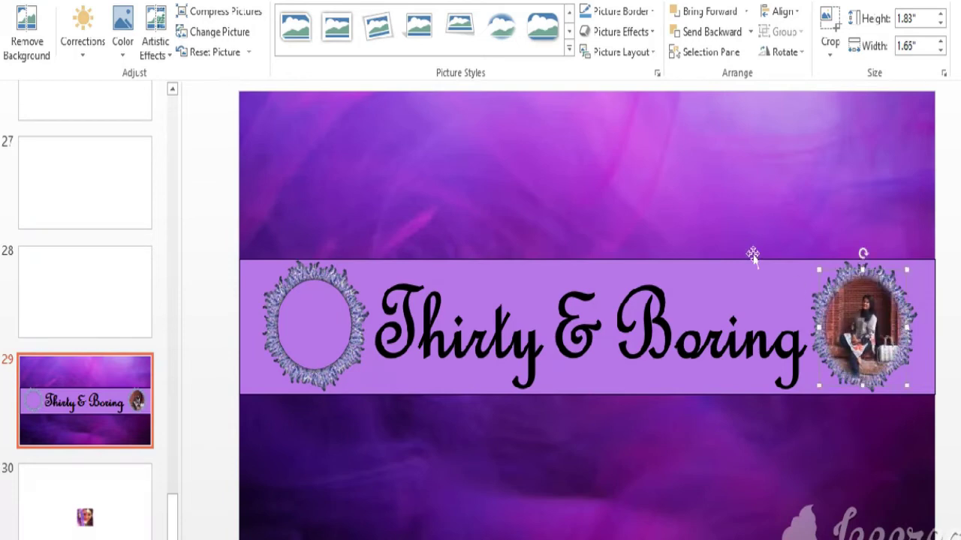
# Adjust the photo's layering so it sits in front of the purple band.
pyautogui.click(723, 34)
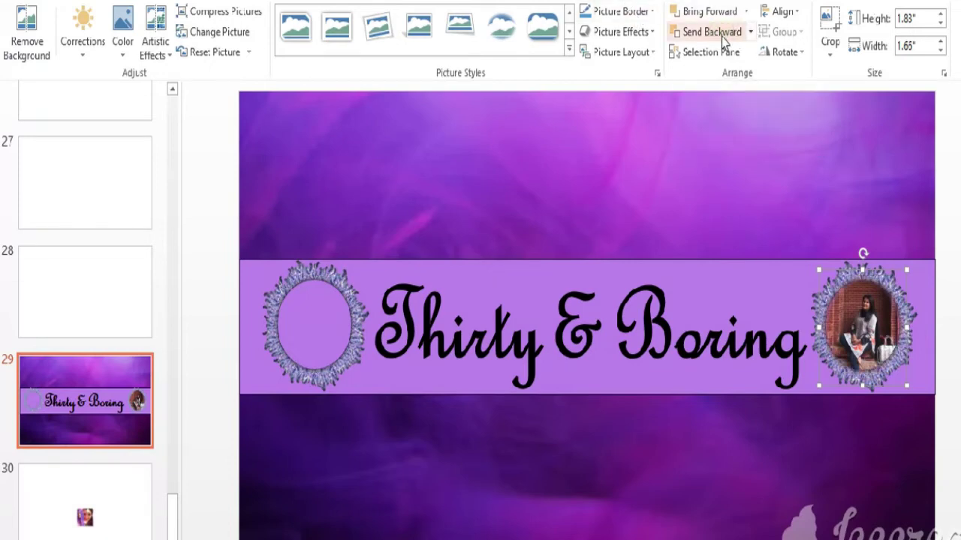
pyautogui.click(717, 32)
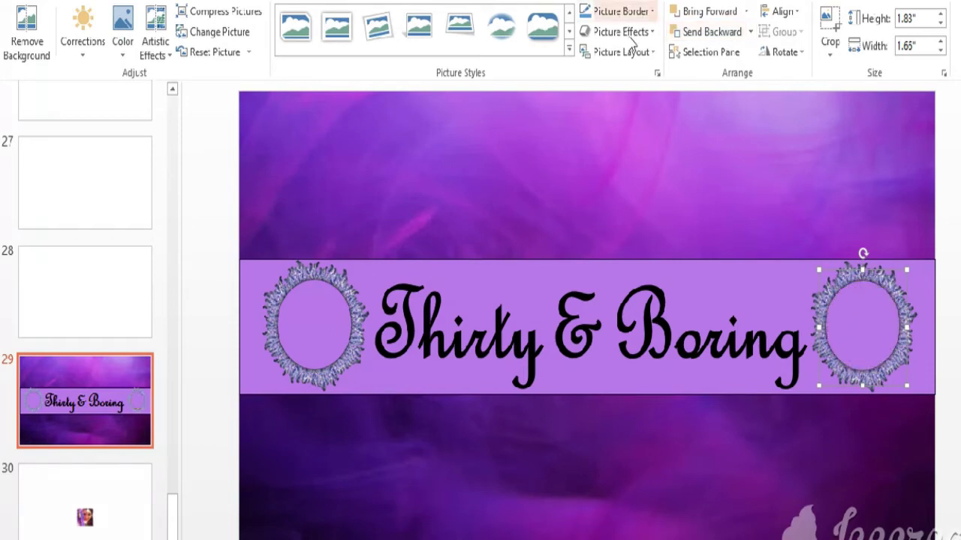
pyautogui.click(706, 12)
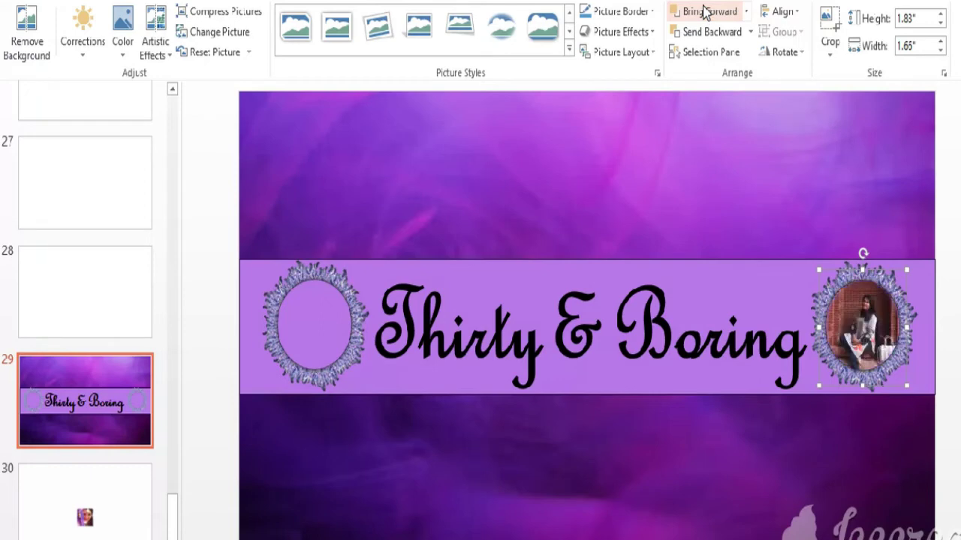
pyautogui.press('Escape')
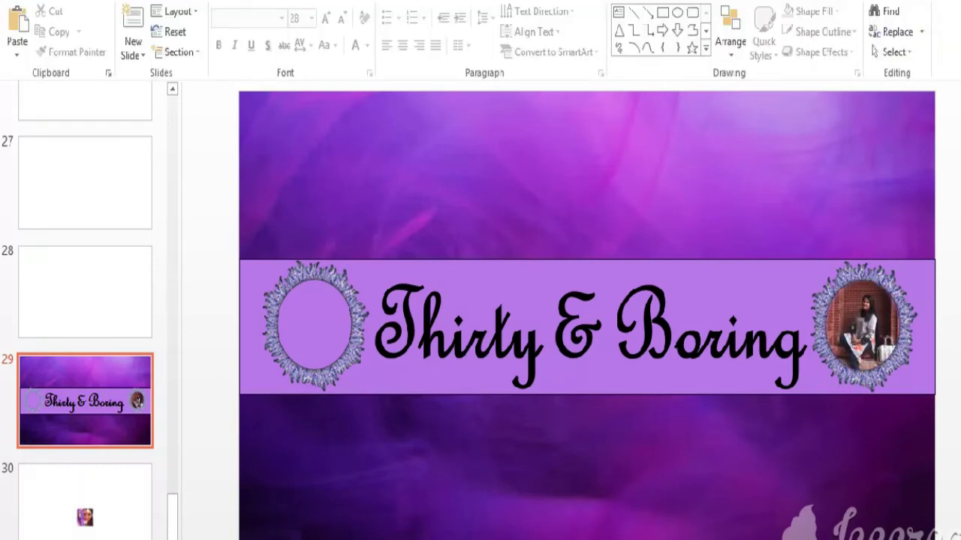
# Move the remaining photo from slide 30 onto the banner's left wreath frame.
pyautogui.click(96, 518)
pyautogui.click(584, 399)
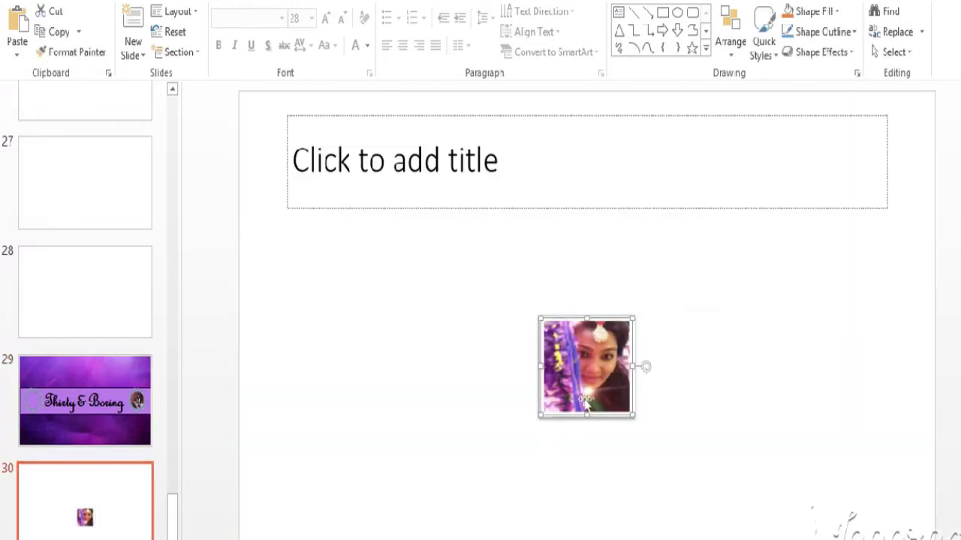
pyautogui.press('Delete')
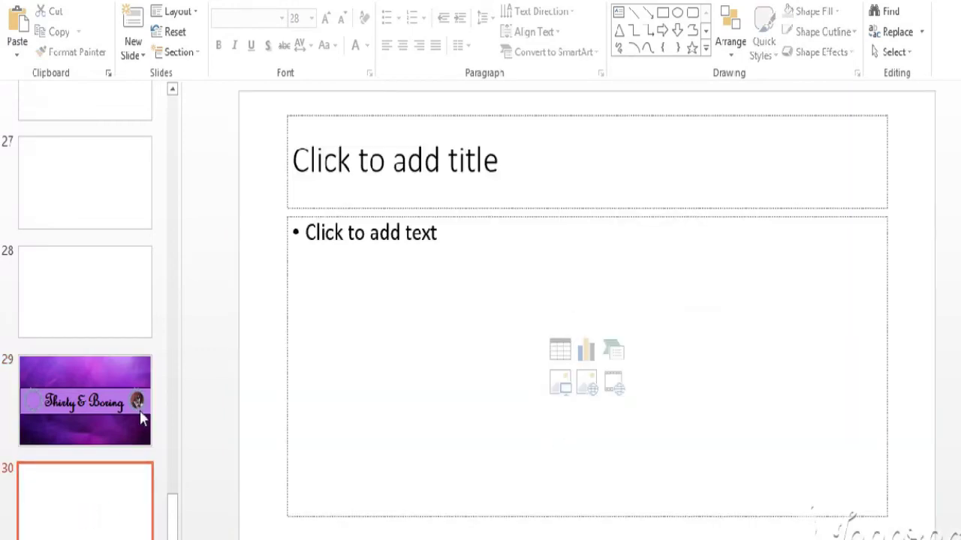
pyautogui.click(103, 443)
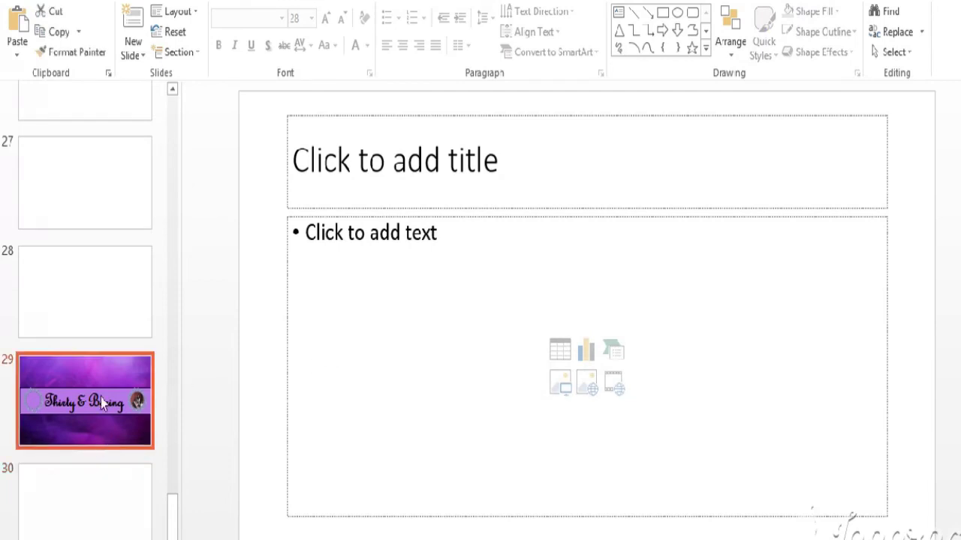
pyautogui.click(104, 405)
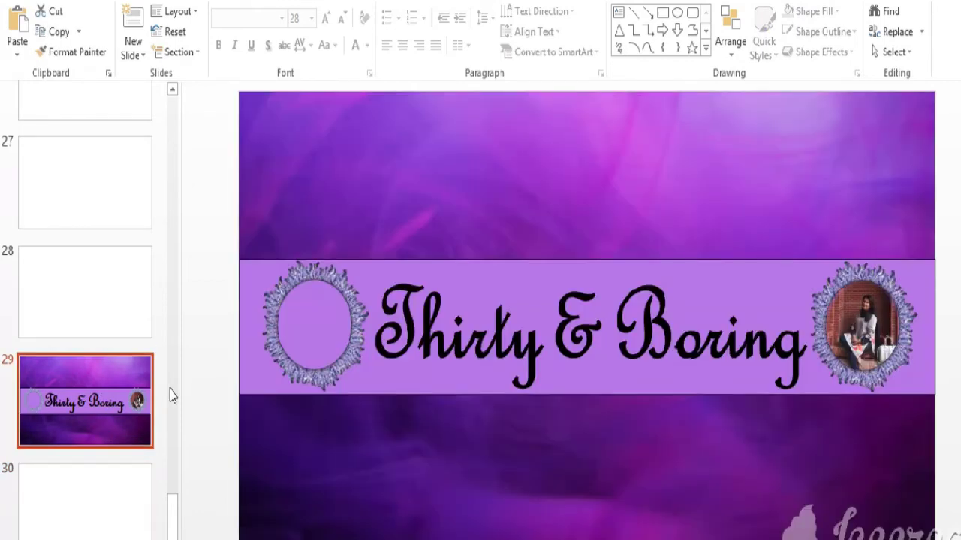
pyautogui.hotkey('ctrl', 'v')
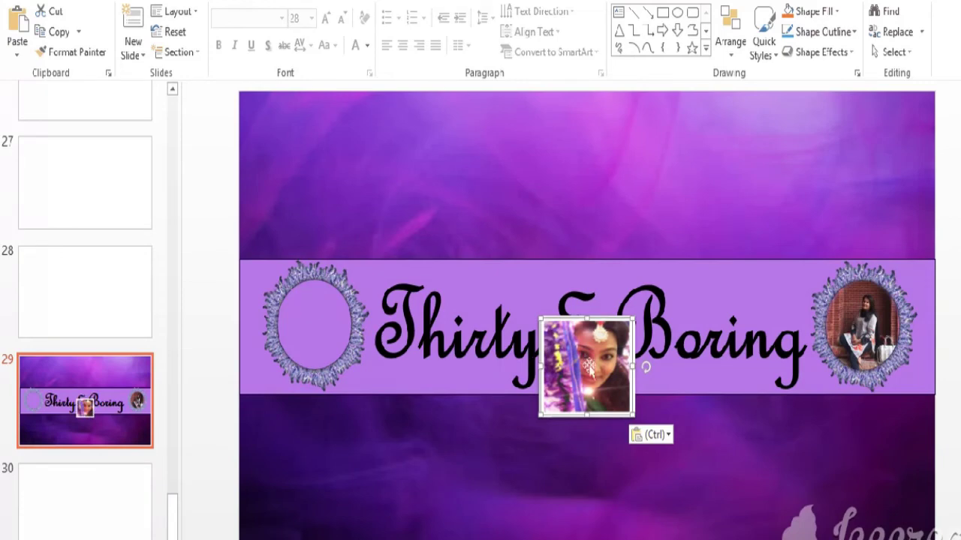
pyautogui.moveTo(586, 364)
pyautogui.mouseDown()
pyautogui.moveTo(318, 337)
pyautogui.moveTo(312, 325)
pyautogui.mouseUp()
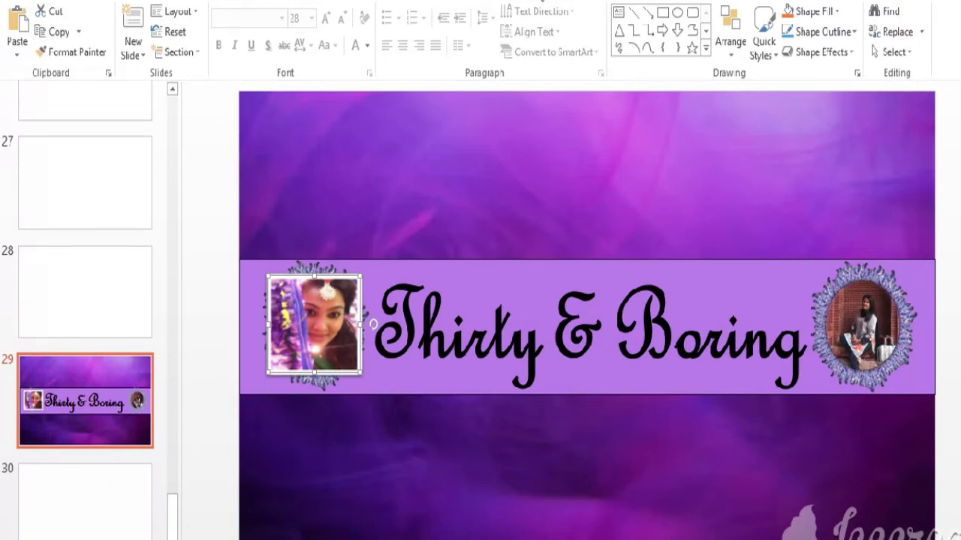
# Make the left photo oval, send it back one layer, and stretch it slightly taller.
pyautogui.click(542, 2)
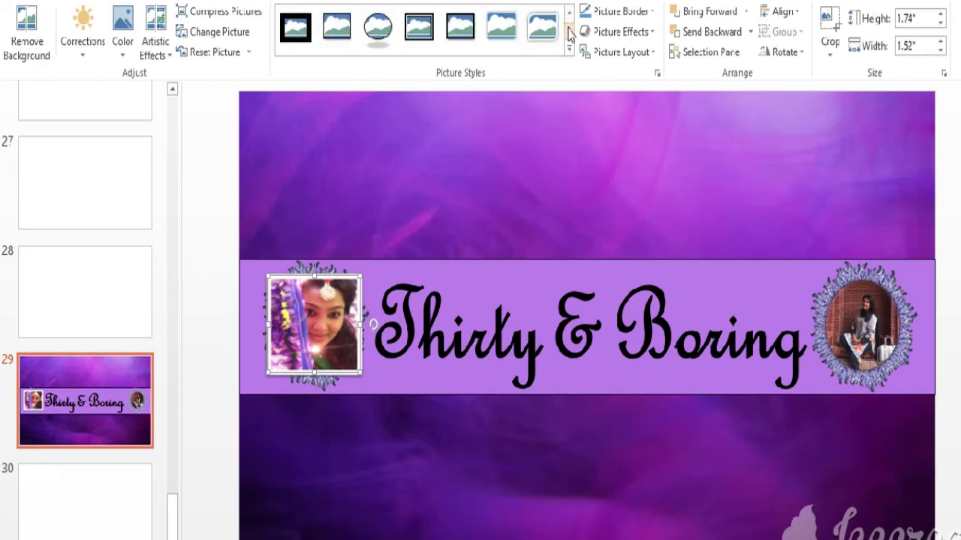
pyautogui.click(568, 31)
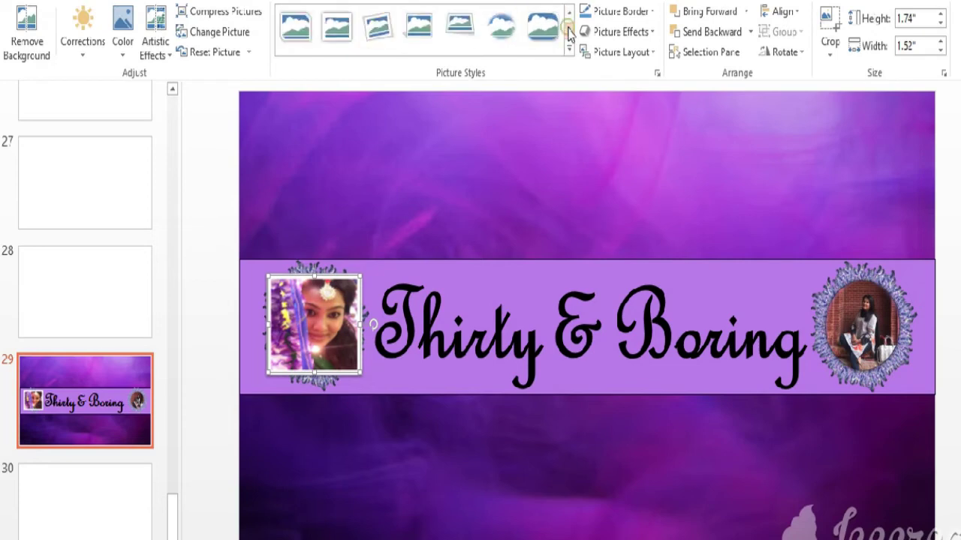
pyautogui.click(501, 30)
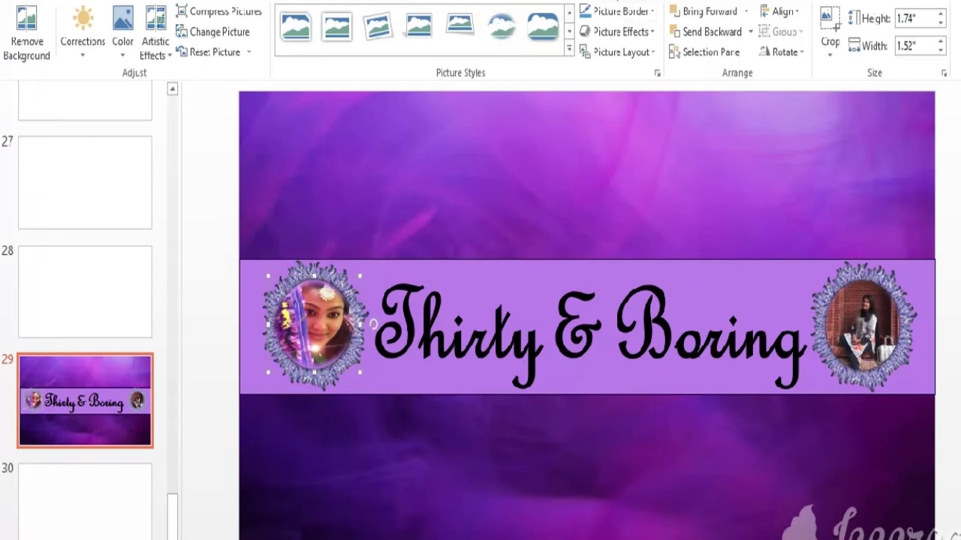
pyautogui.click(712, 34)
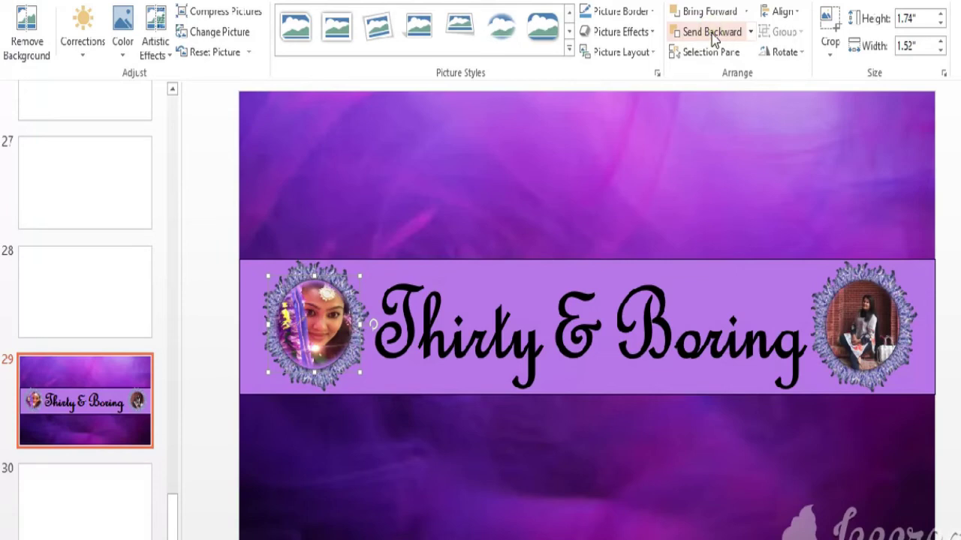
pyautogui.click(500, 180)
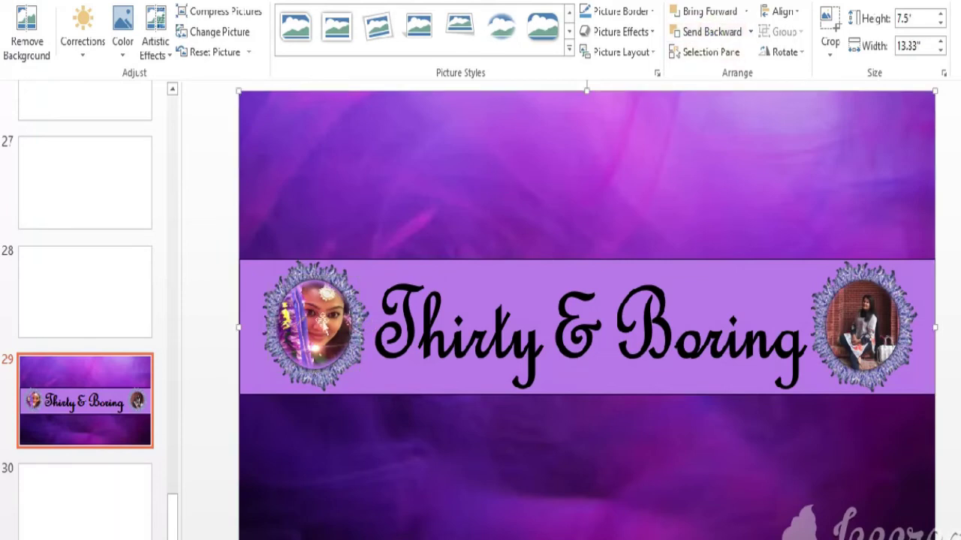
pyautogui.click(322, 308)
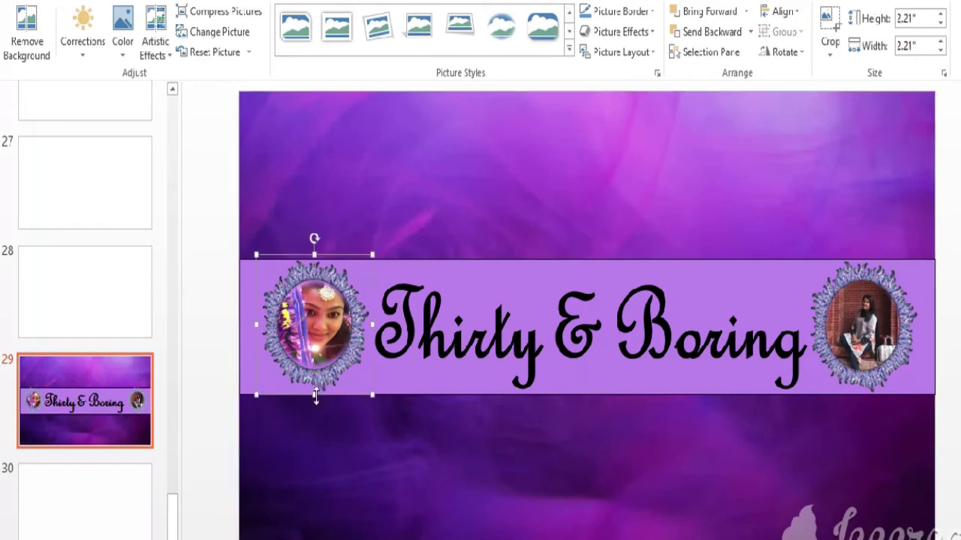
pyautogui.moveTo(315, 398); pyautogui.dragTo(316, 400)
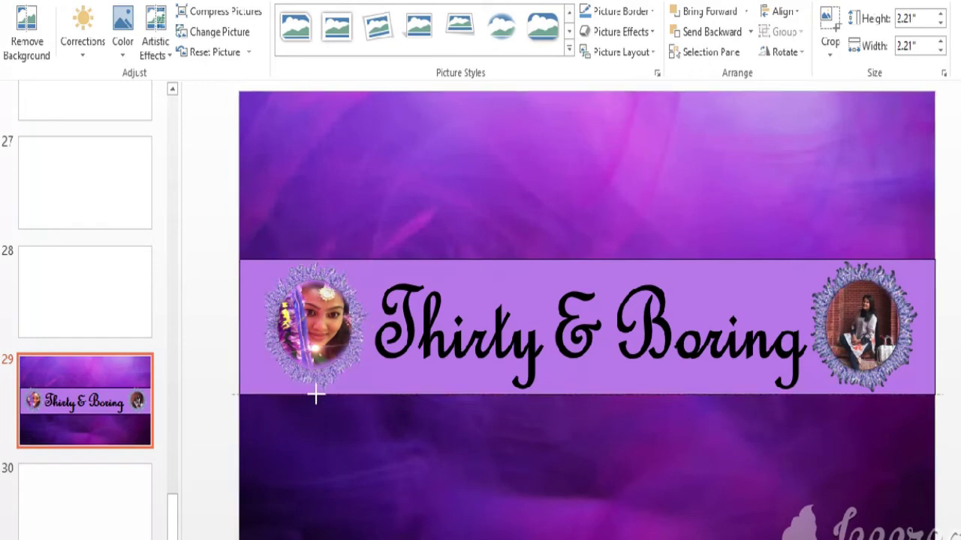
pyautogui.click(424, 439)
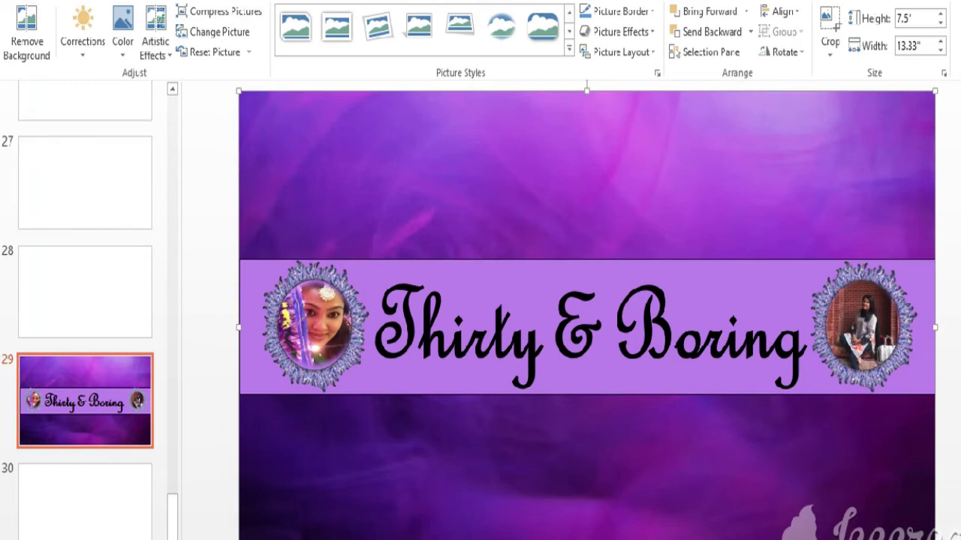
# Save only the banner slide to the Desktop as JPEG image '12345'.
pyautogui.click(22, 0)
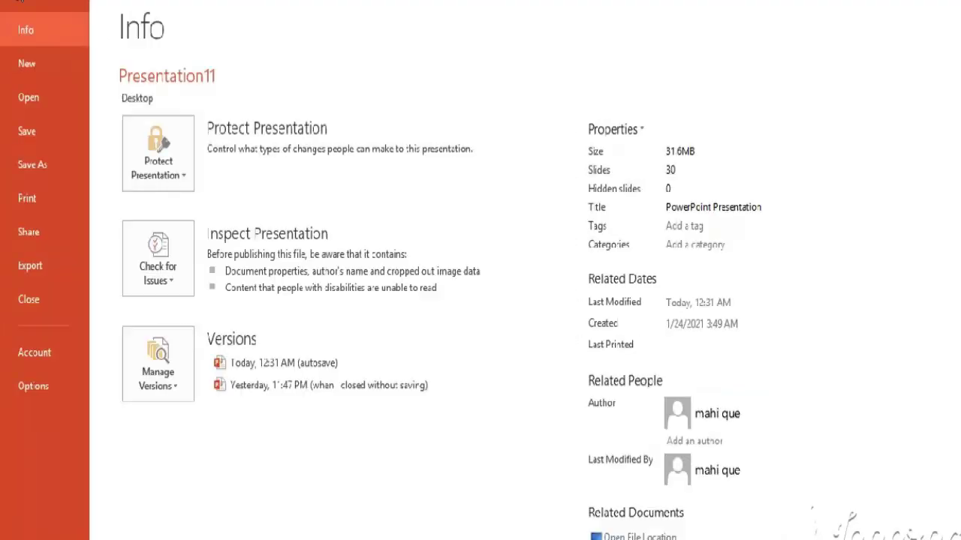
pyautogui.click(45, 161)
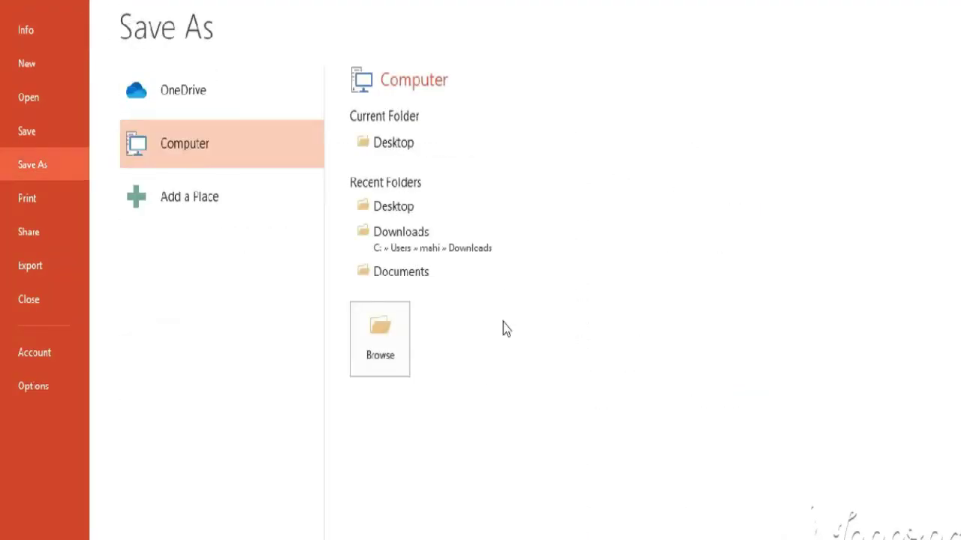
pyautogui.click(402, 143)
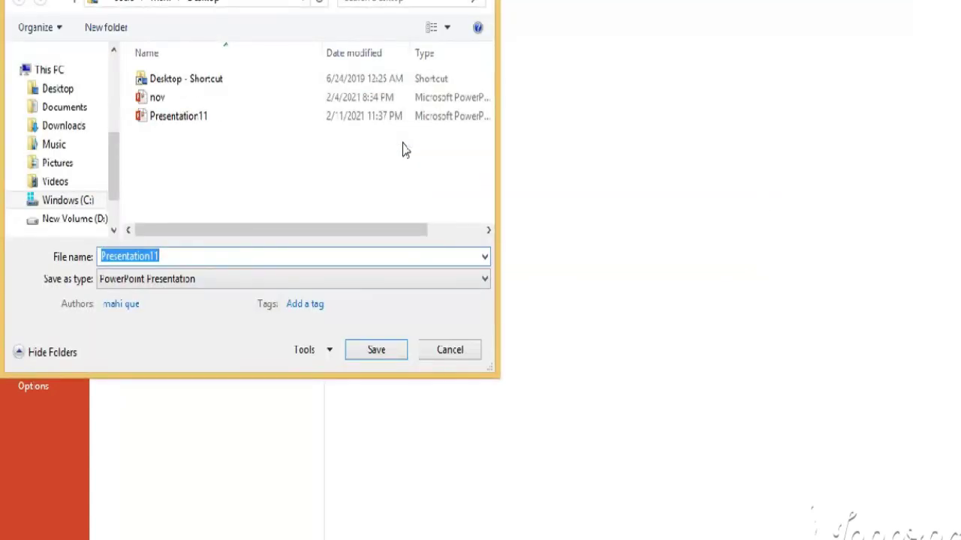
pyautogui.write('123')
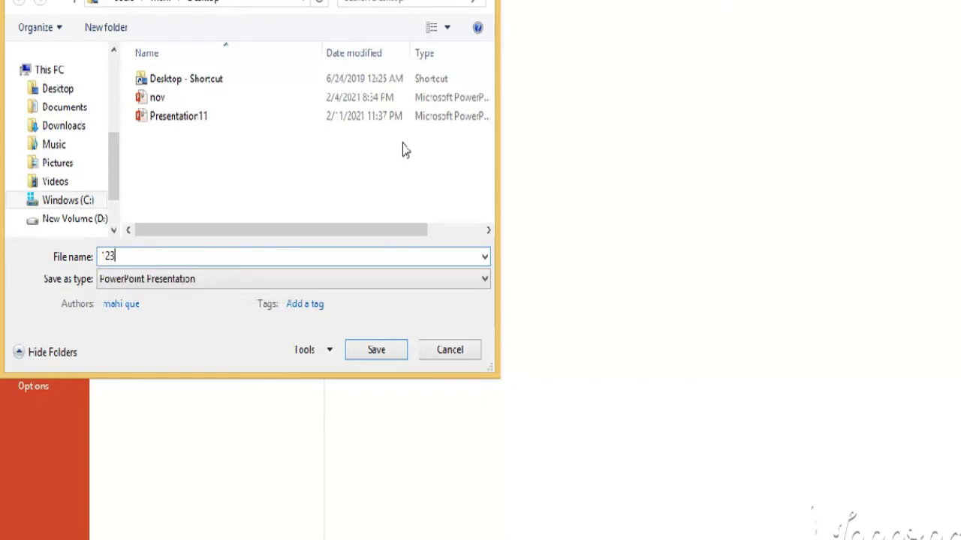
pyautogui.write('45')
pyautogui.click(247, 280)
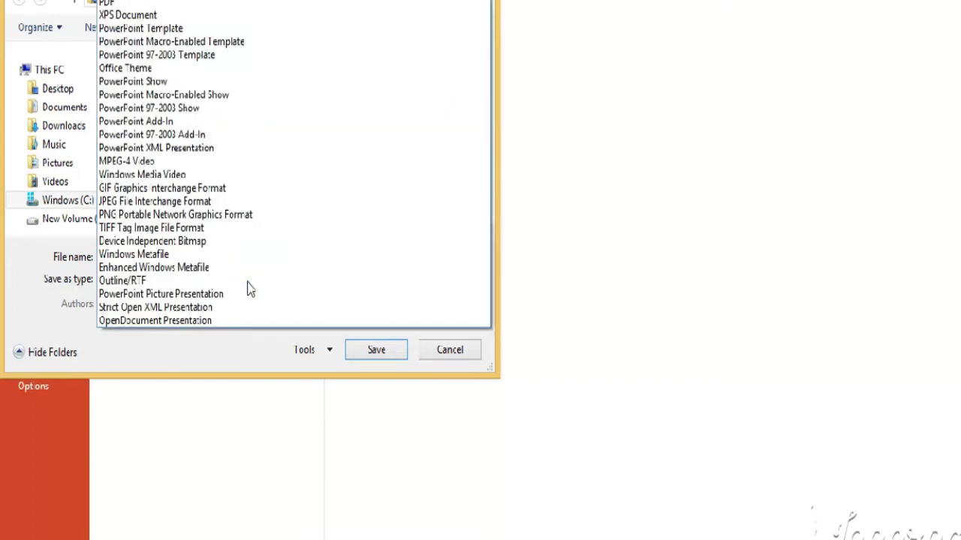
pyautogui.click(150, 203)
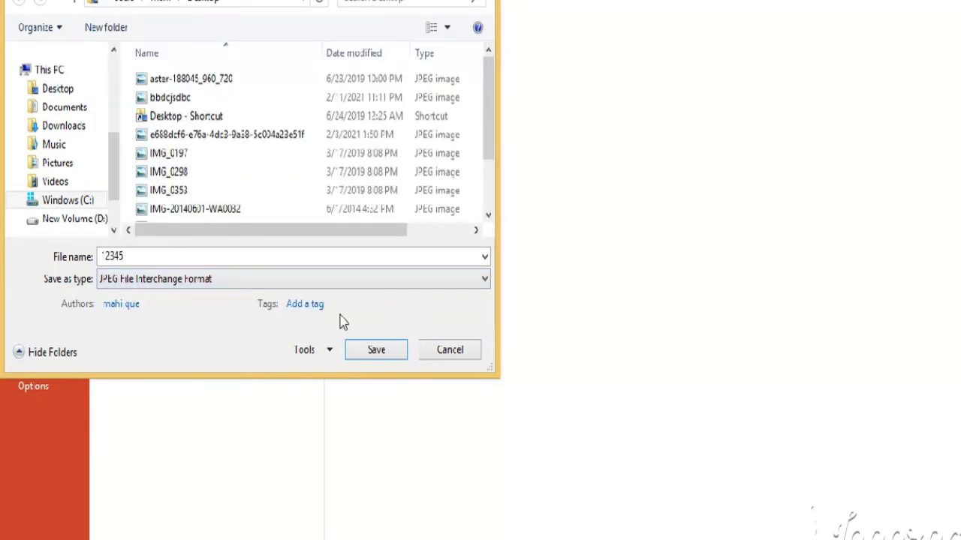
pyautogui.click(377, 350)
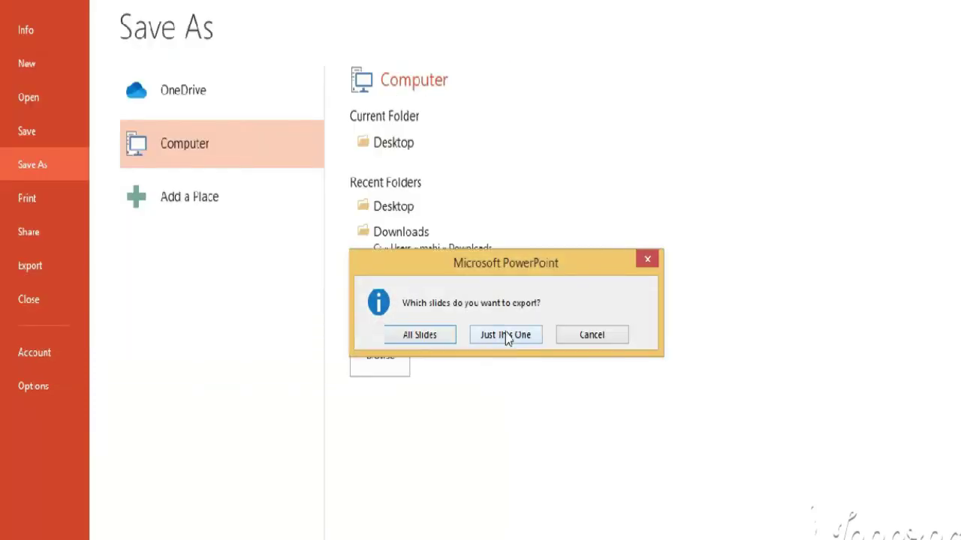
pyautogui.click(505, 334)
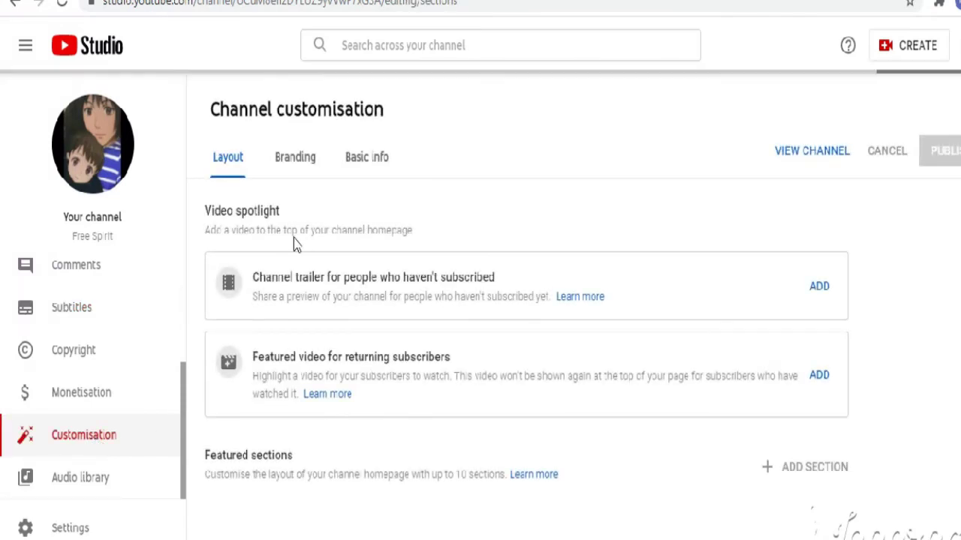
# Go to the Branding settings and scroll down to the Banner image section.
pyautogui.click(300, 159)
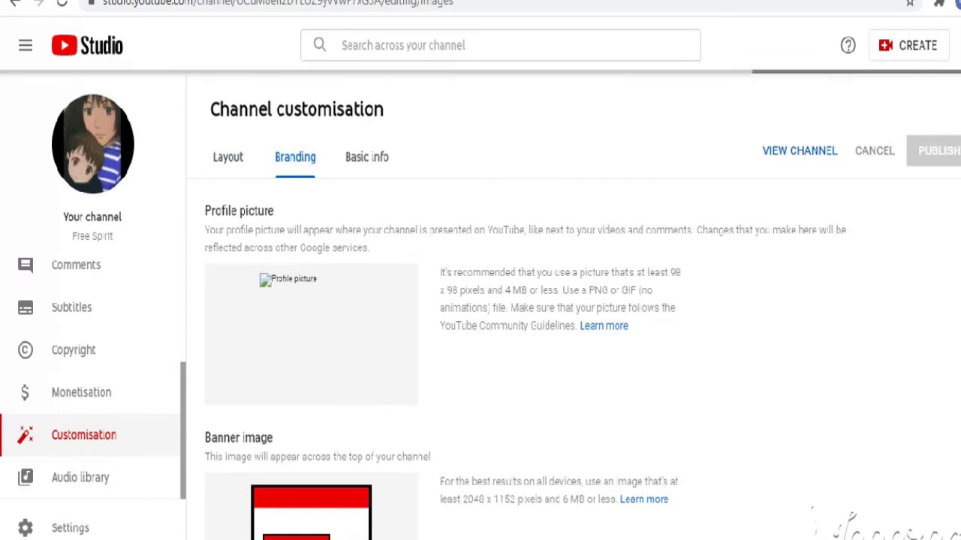
pyautogui.scroll(-1, 525, 338)
pyautogui.scroll(-2, 525, 337)
pyautogui.scroll(-1, 525, 338)
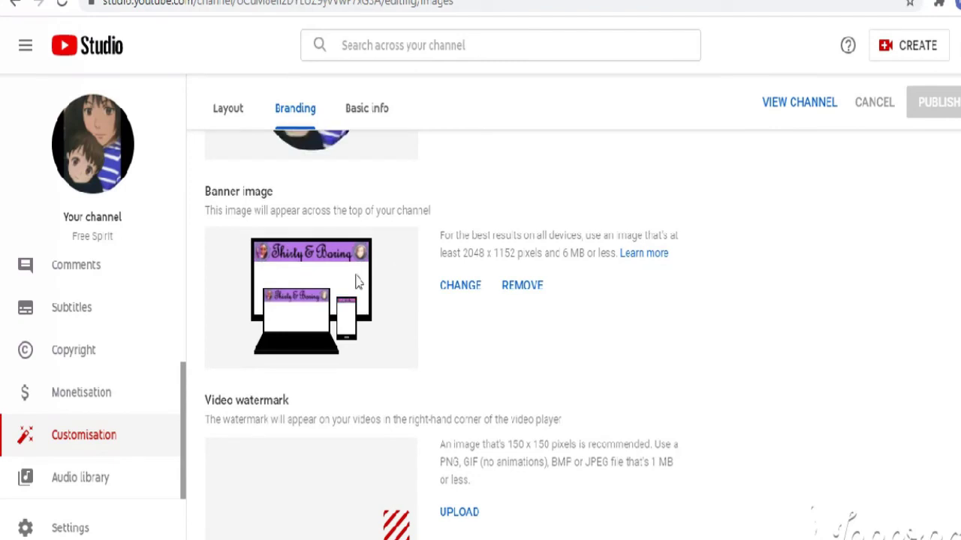
# Replace the channel banner with the 12345 image from the Desktop folder.
pyautogui.click(465, 295)
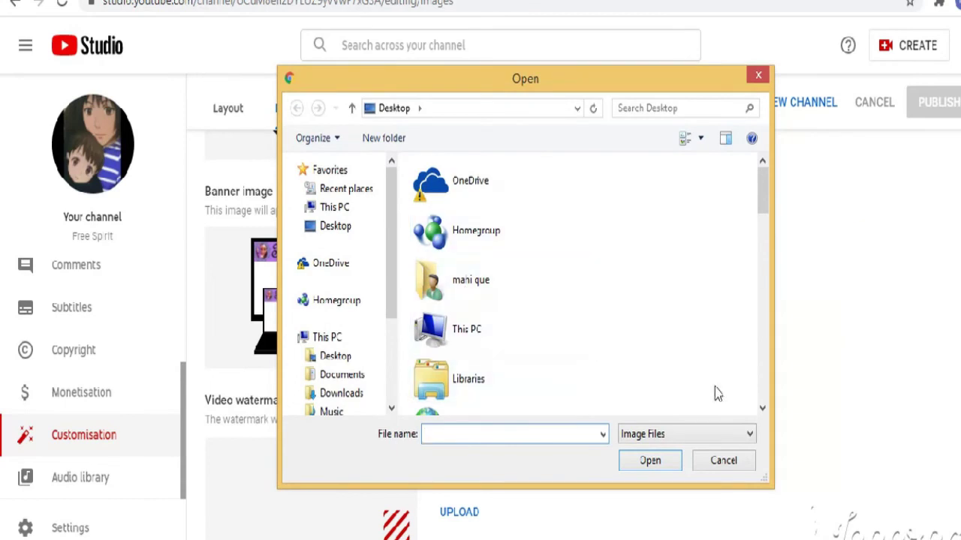
pyautogui.moveTo(763, 193); pyautogui.dragTo(754, 394)
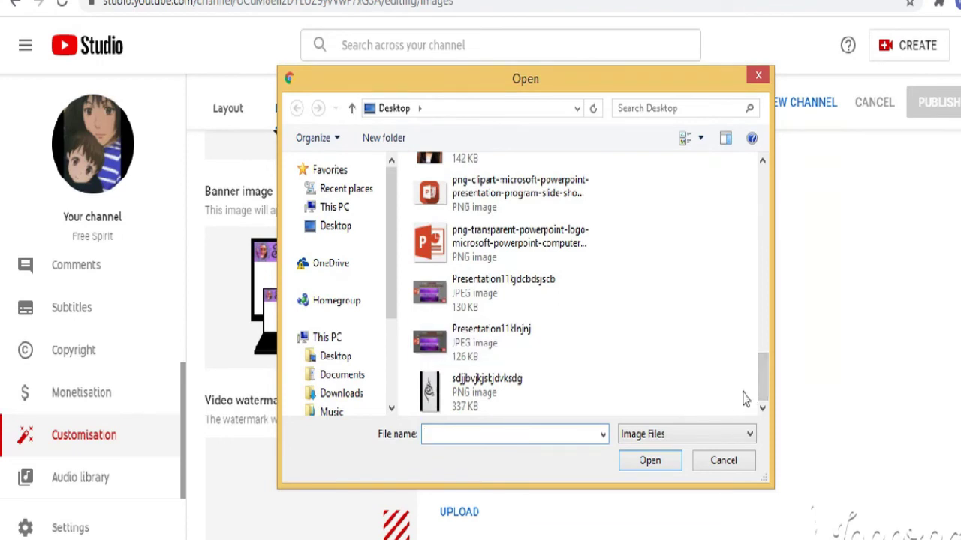
pyautogui.moveTo(762, 379); pyautogui.dragTo(763, 267)
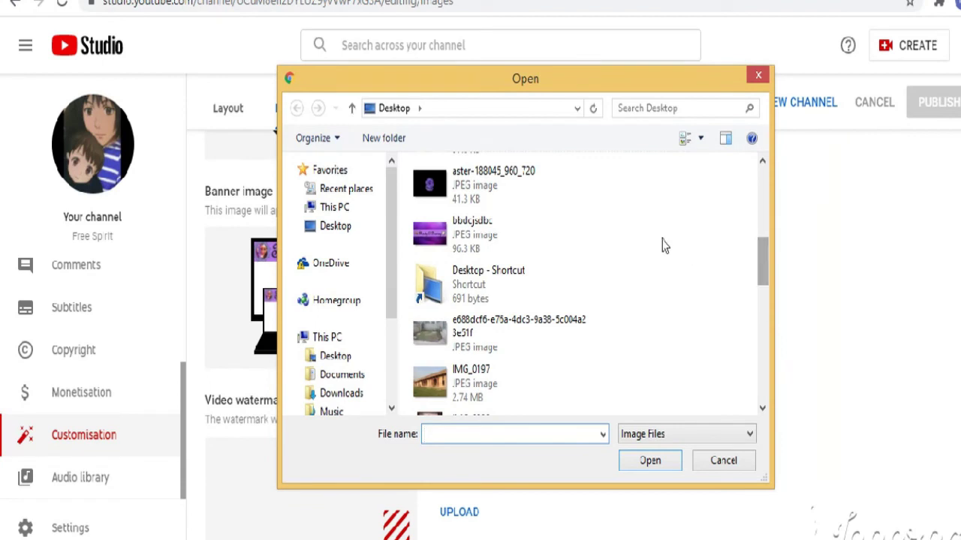
pyautogui.click(525, 278)
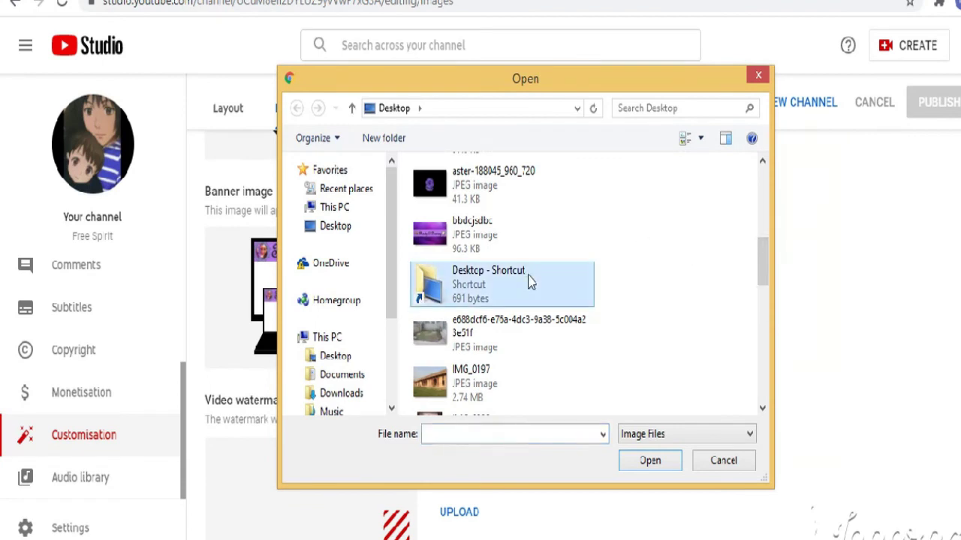
pyautogui.write('12345')
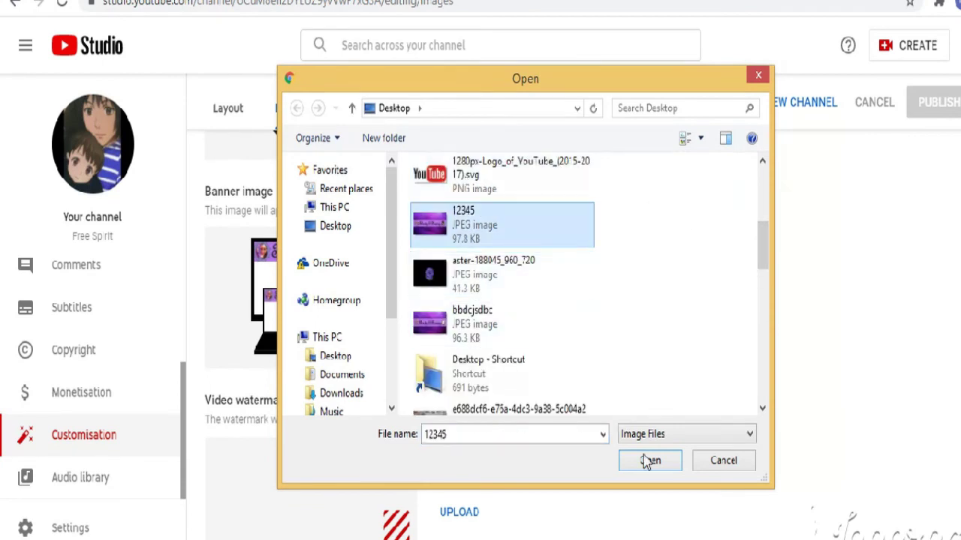
pyautogui.click(641, 463)
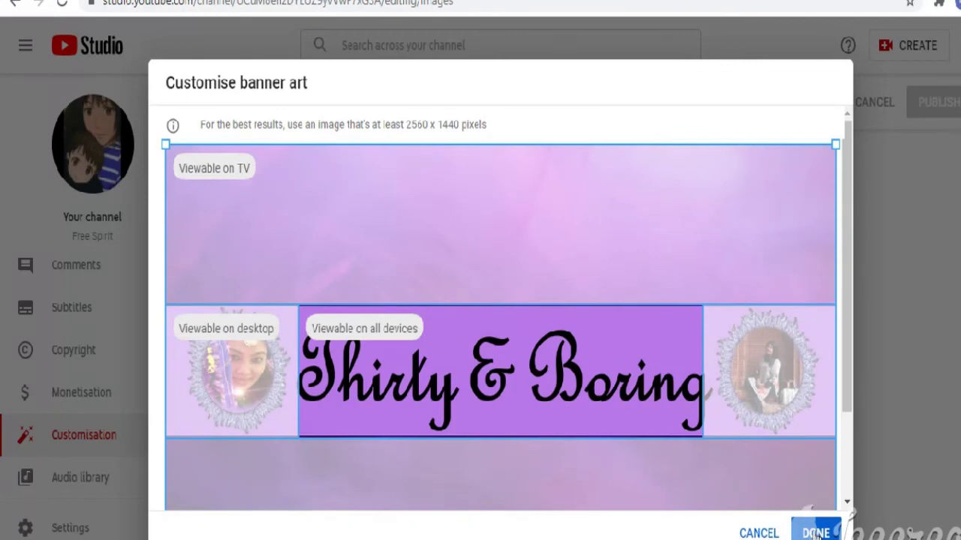
# Confirm the banner crop and publish the channel changes.
pyautogui.click(816, 533)
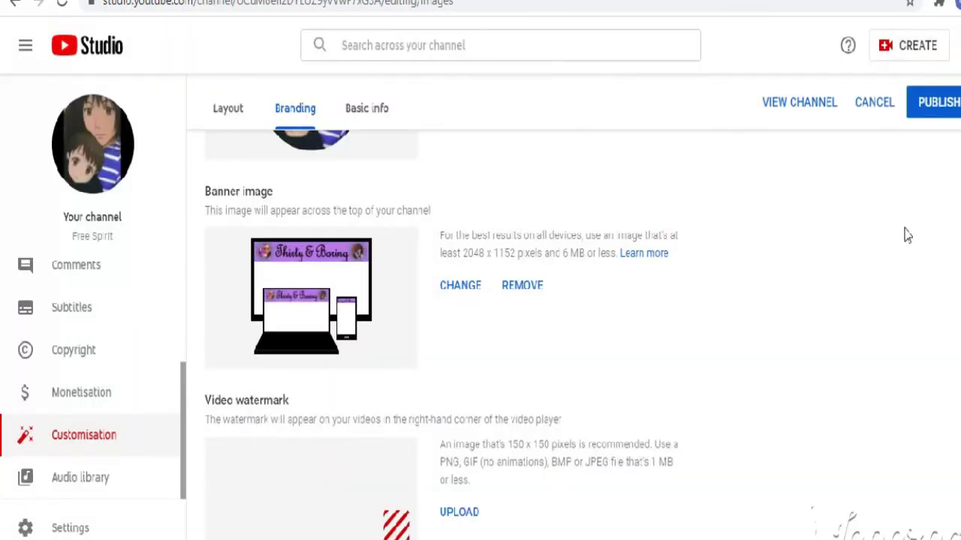
pyautogui.click(944, 110)
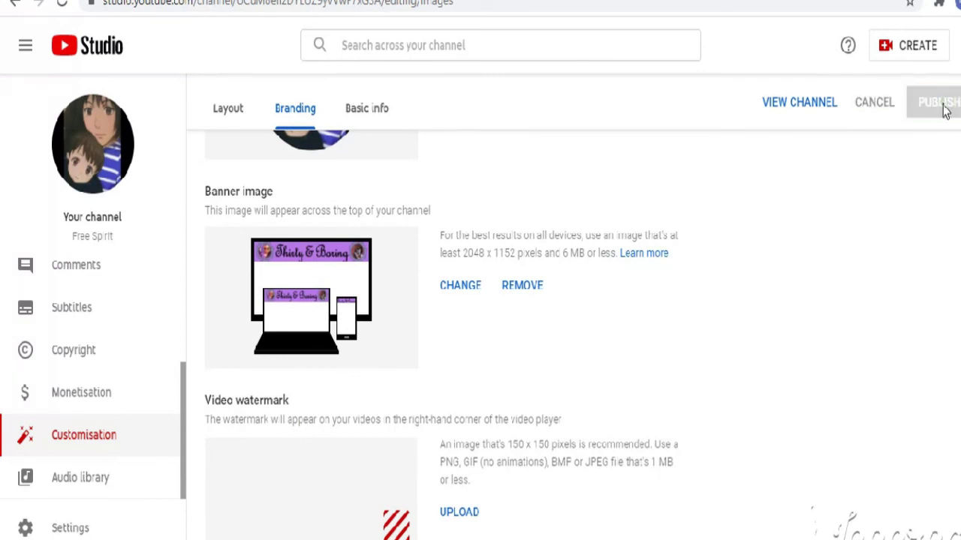